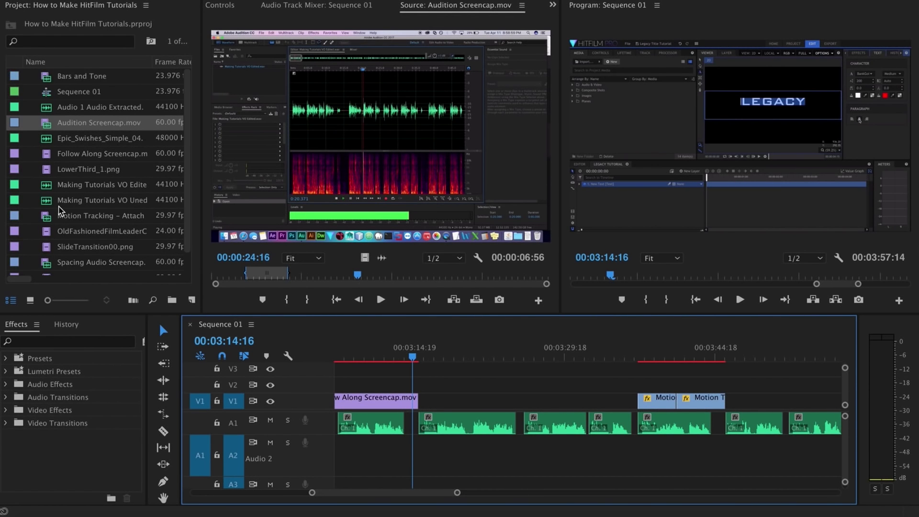
# Mark the six-second section of Follow Along Screencap.mov where LEGACY is typed and overwrite it onto V1
pyautogui.click(52, 153)
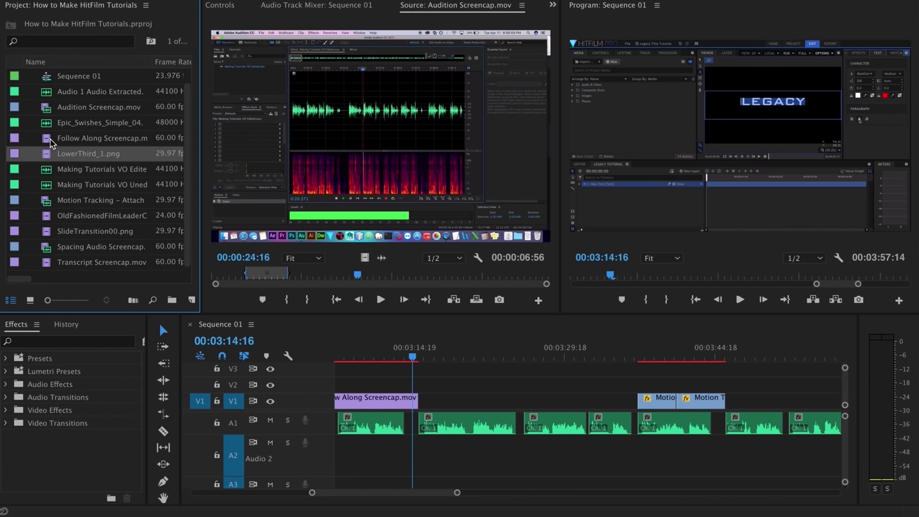
pyautogui.doubleClick(50, 139)
pyautogui.moveTo(283, 277); pyautogui.dragTo(471, 278)
pyautogui.press('i')
pyautogui.press('o')
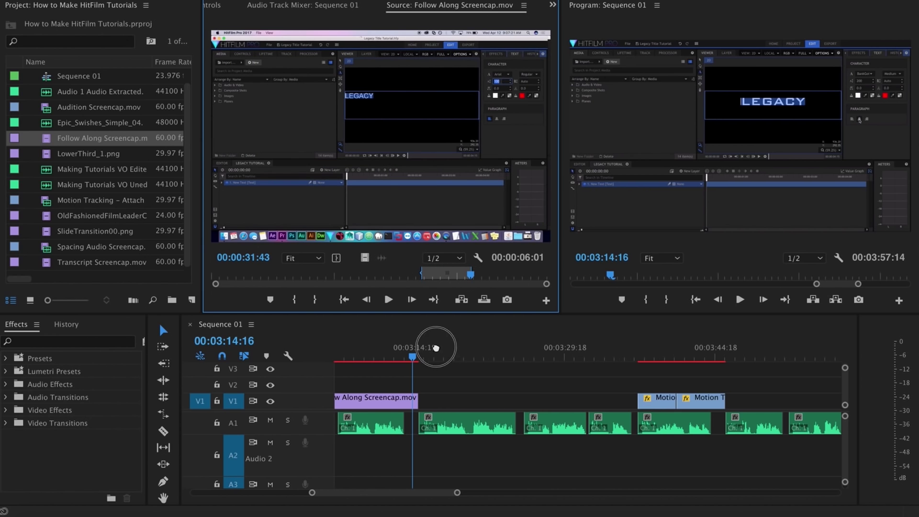
pyautogui.moveTo(436, 348); pyautogui.dragTo(572, 397)
# Play back the placed clip and set its Motion Scale to 112.5
pyautogui.click(454, 363)
pyautogui.press('space')
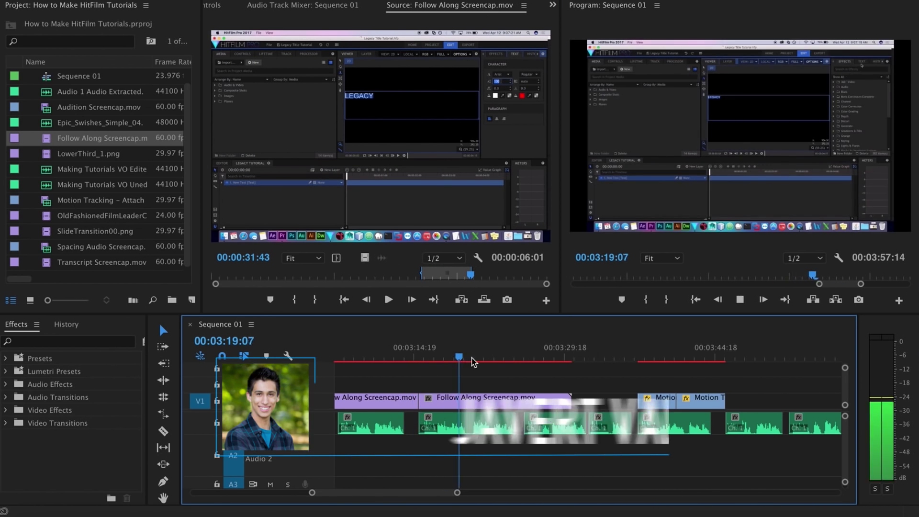
pyautogui.click(219, 6)
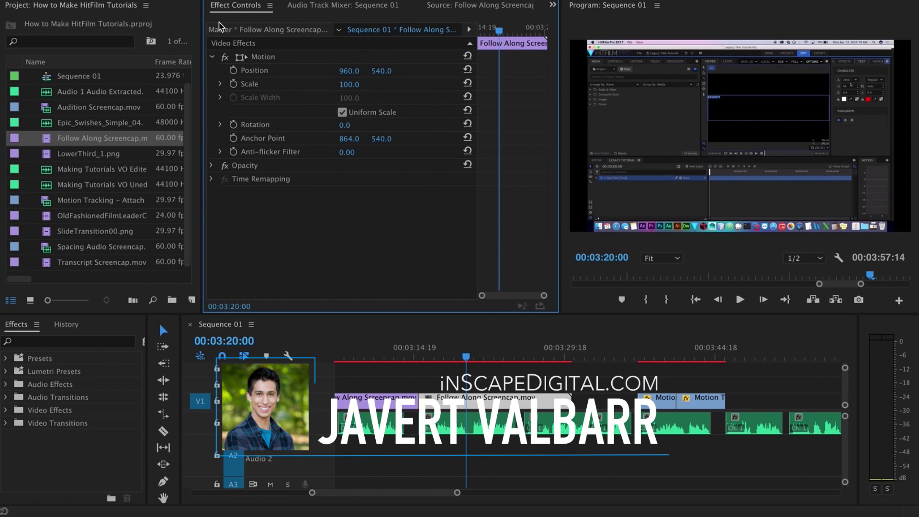
pyautogui.write('112.5')
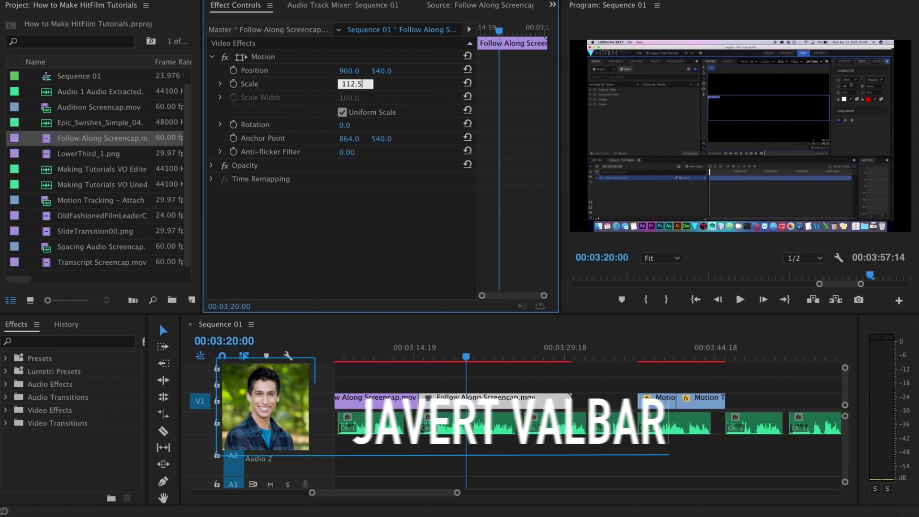
pyautogui.press('Return')
pyautogui.click(354, 71)
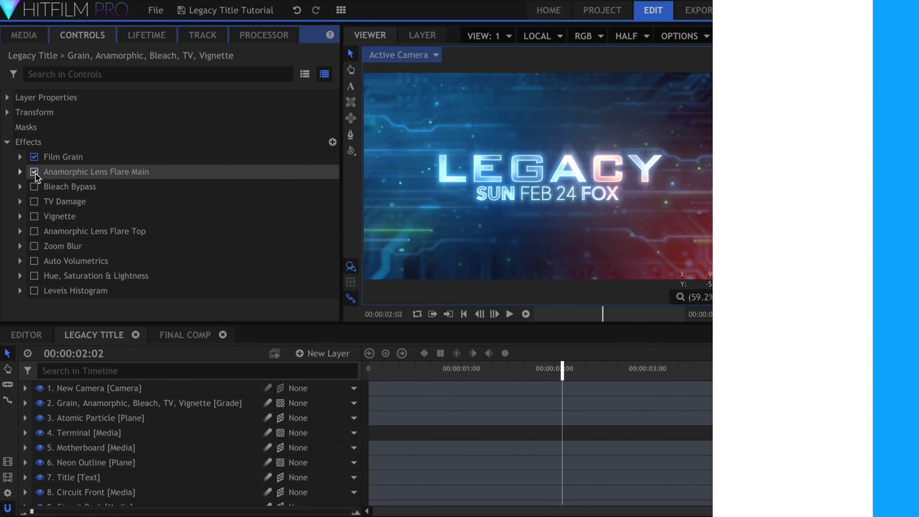
# Enable Bleach Bypass, Vignette, Zoom Blur, Auto Volumetrics, Hue/Saturation/Lightness and Levels Histogram; return to 00:00:01:20
pyautogui.click(34, 187)
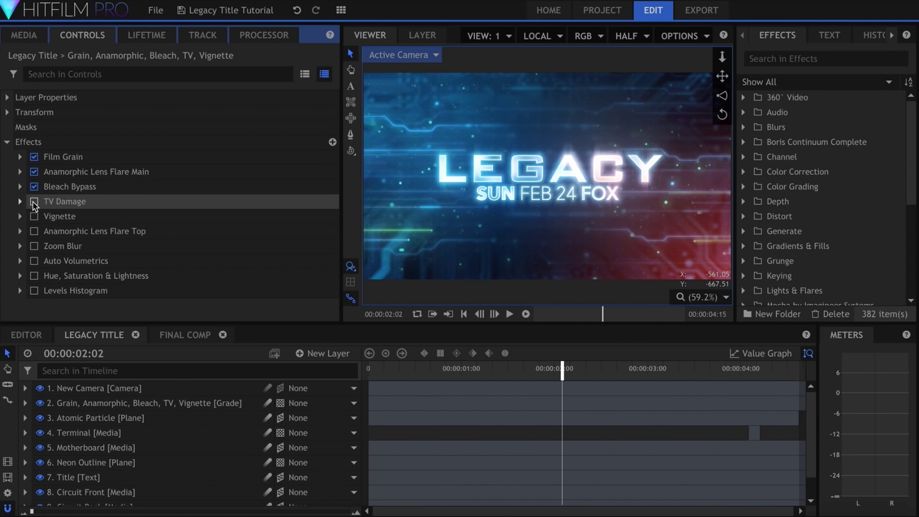
pyautogui.click(34, 216)
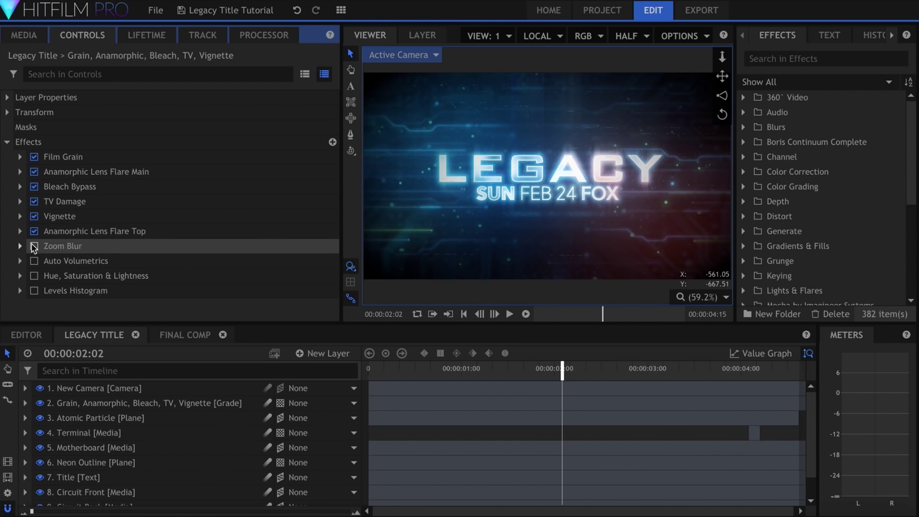
pyautogui.click(34, 246)
pyautogui.click(34, 261)
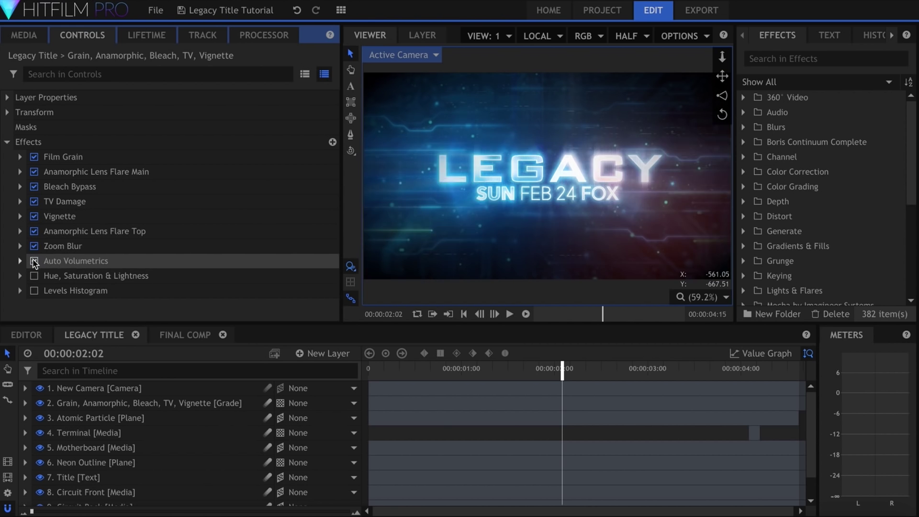
pyautogui.click(34, 277)
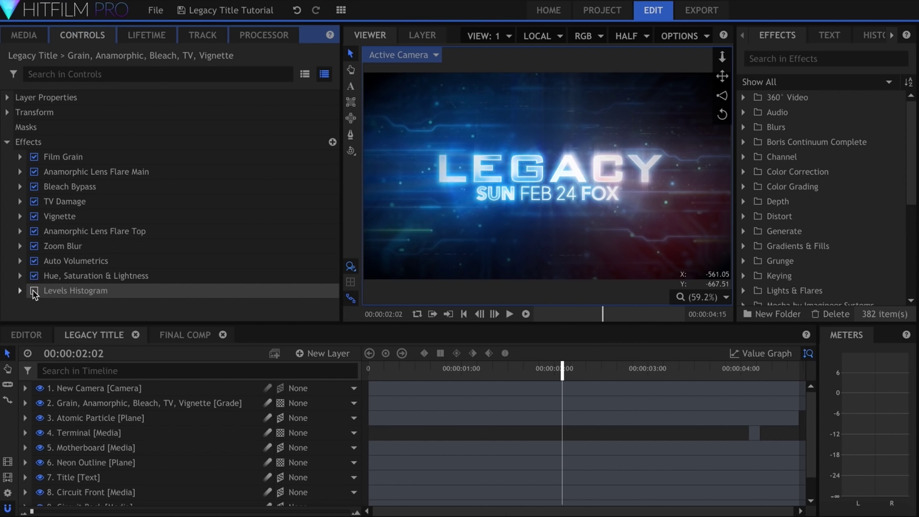
pyautogui.click(34, 291)
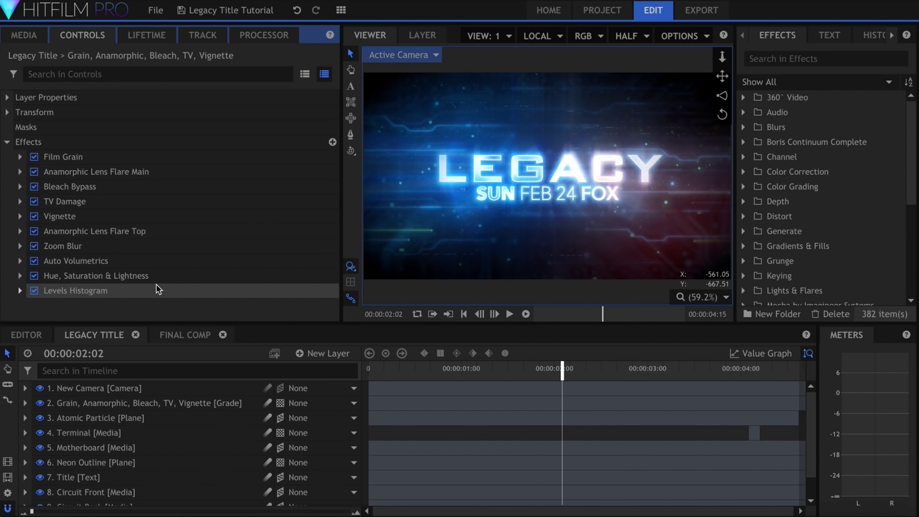
pyautogui.click(540, 372)
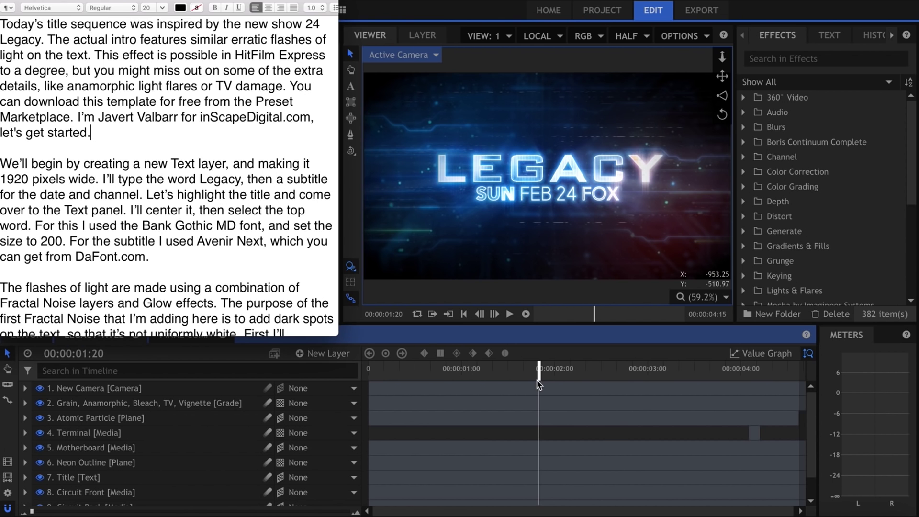
# Scroll the script down to the Scan Lines and glow paragraphs, then hide TextEdit
pyautogui.scroll(-10, 252, 198)
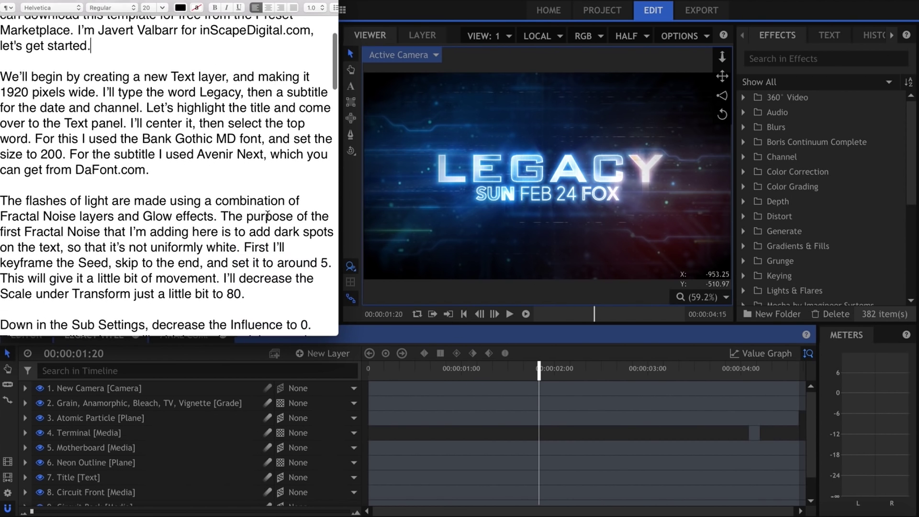
pyautogui.scroll(-8, 268, 216)
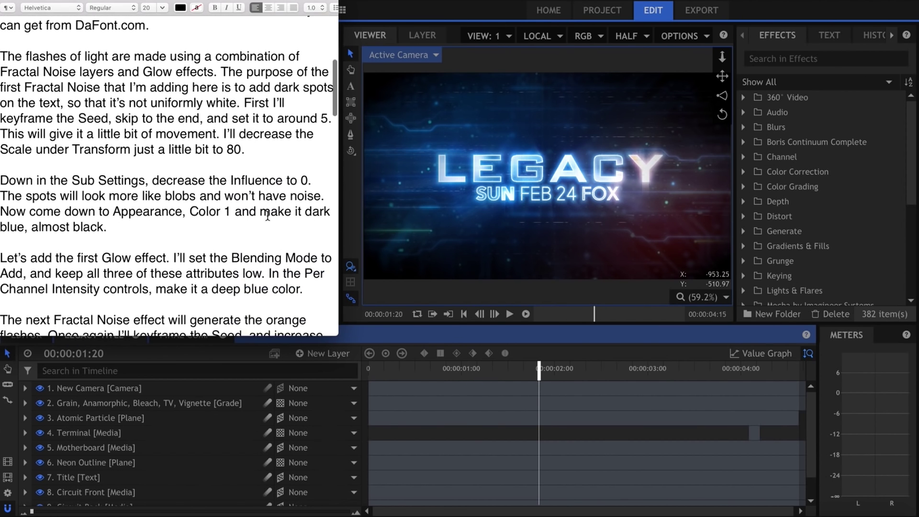
pyautogui.scroll(-9, 268, 215)
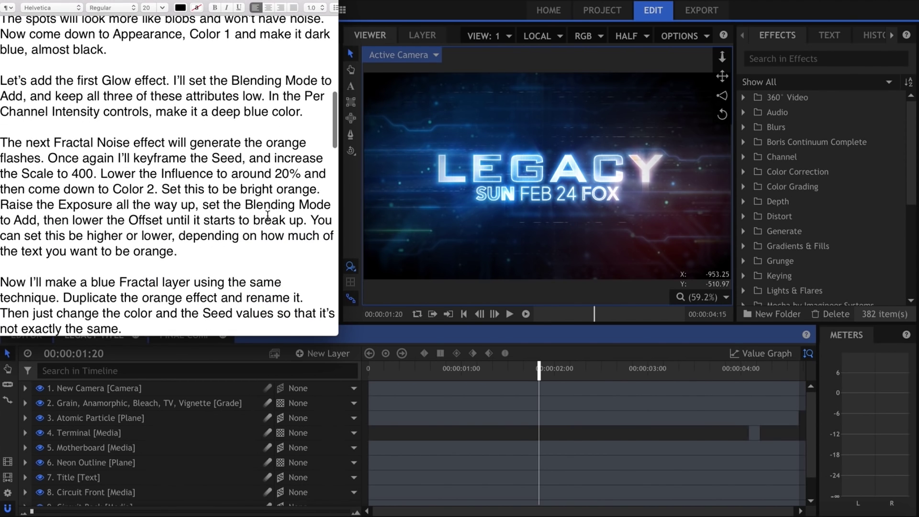
pyautogui.scroll(-10, 268, 216)
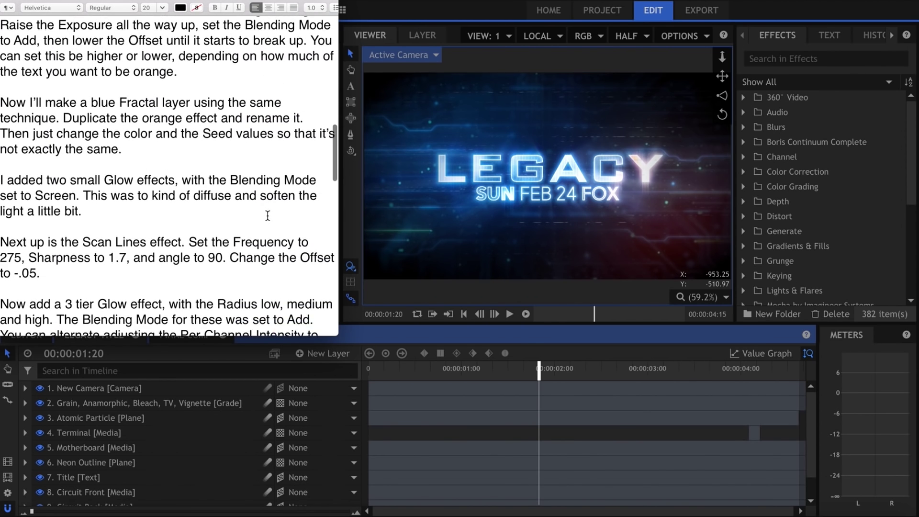
pyautogui.press('super+Tab')
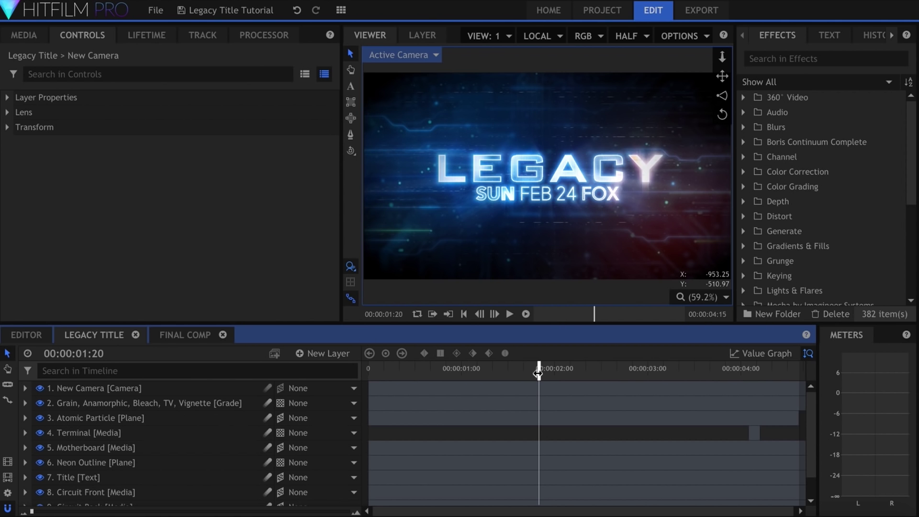
# Select every layer in the Legacy Title comp and hide them all at once
pyautogui.moveTo(543, 371); pyautogui.dragTo(543, 375)
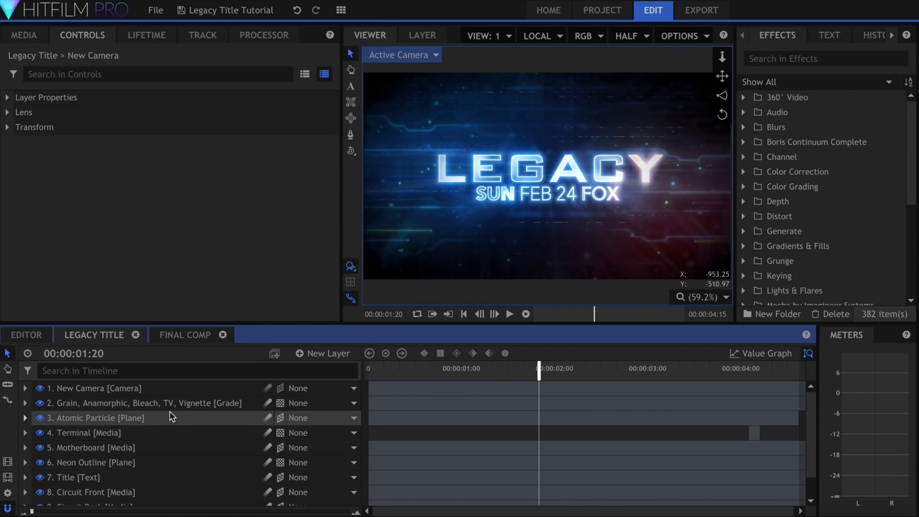
pyautogui.click(152, 408)
pyautogui.hotkey('ctrl', 'a')
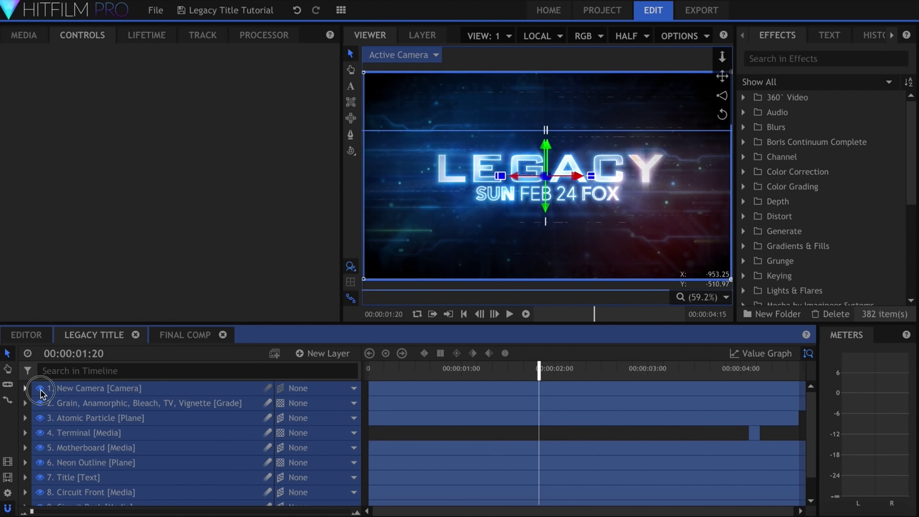
pyautogui.click(41, 390)
pyautogui.click(109, 391)
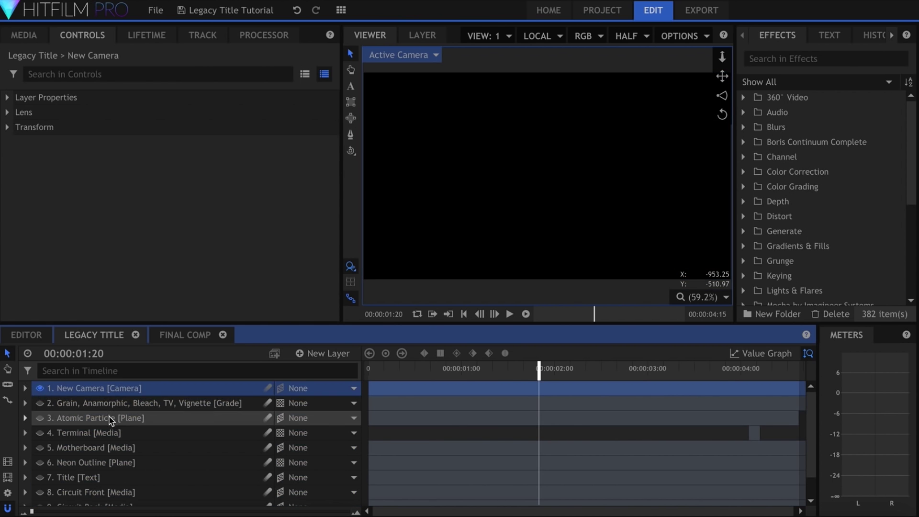
# Re-show layers from BG gradient up through Neon Outline, Motherboard, Terminal and Atomic Particle
pyautogui.scroll(-1, 109, 426)
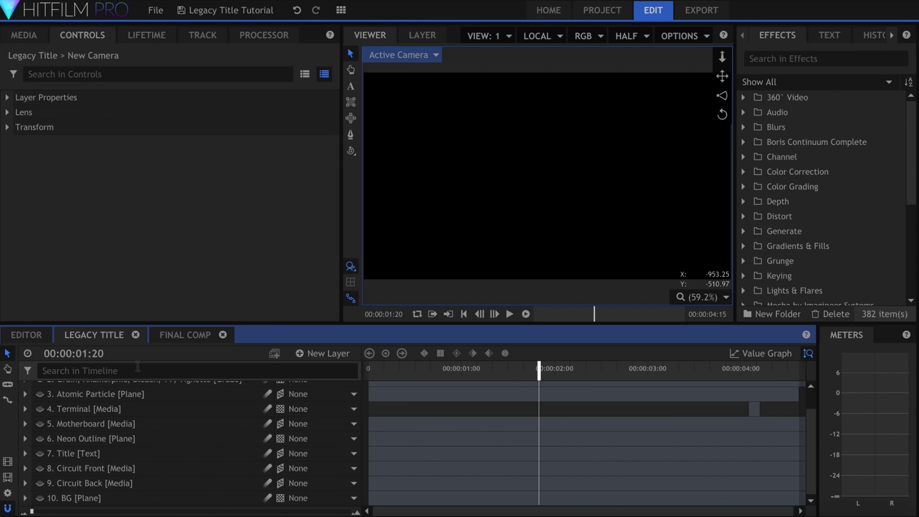
pyautogui.click(40, 498)
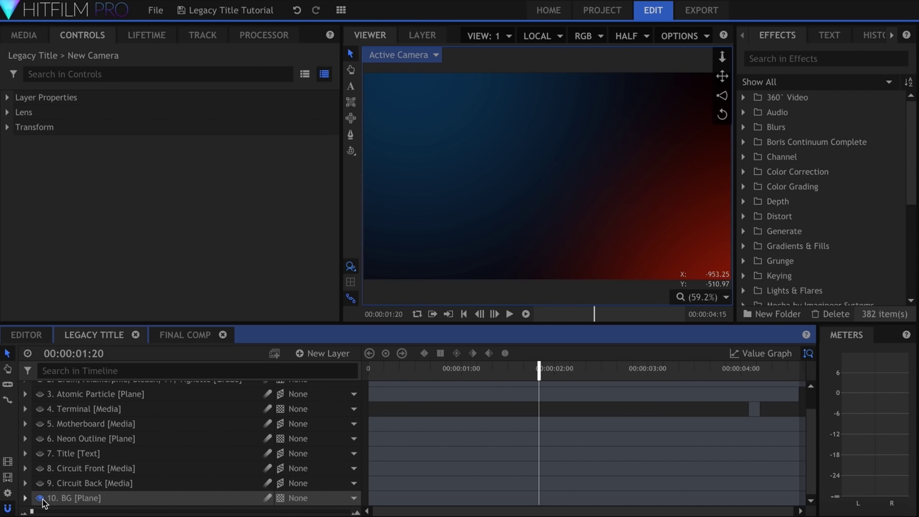
pyautogui.click(40, 483)
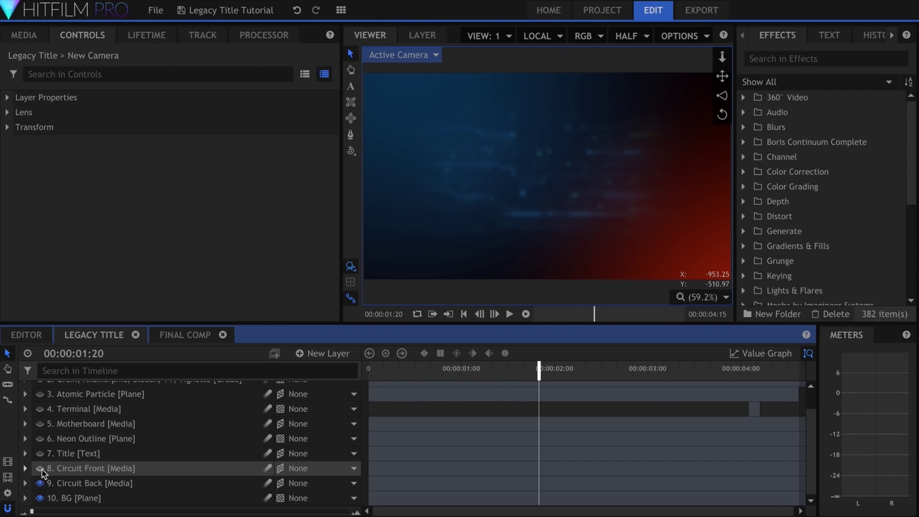
pyautogui.click(41, 469)
pyautogui.click(40, 453)
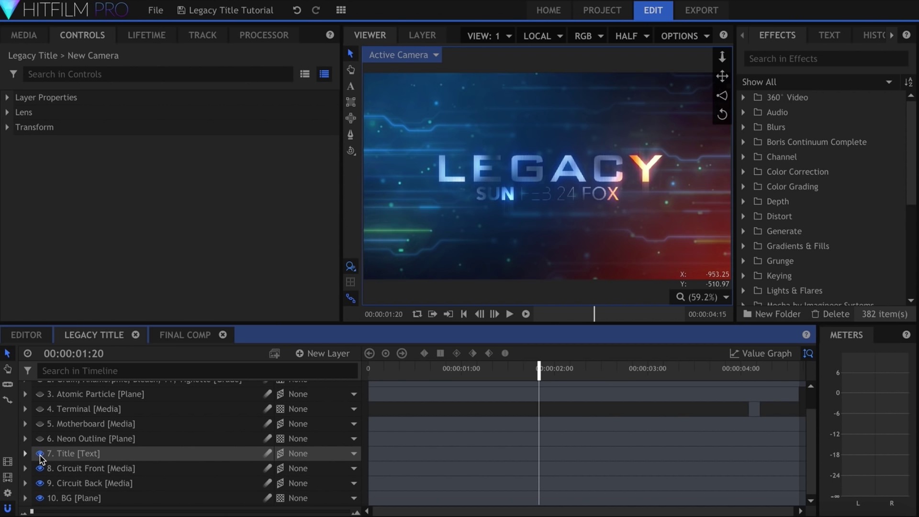
pyautogui.click(40, 438)
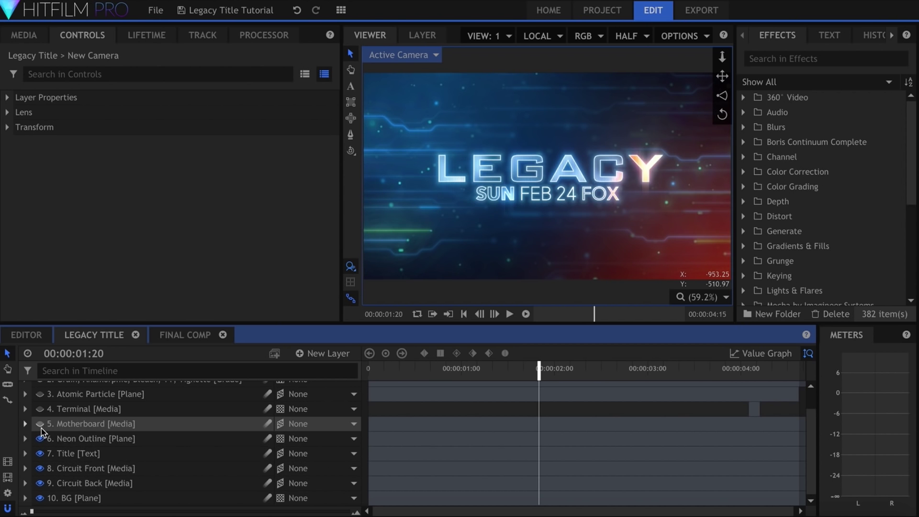
pyautogui.click(41, 424)
pyautogui.click(40, 412)
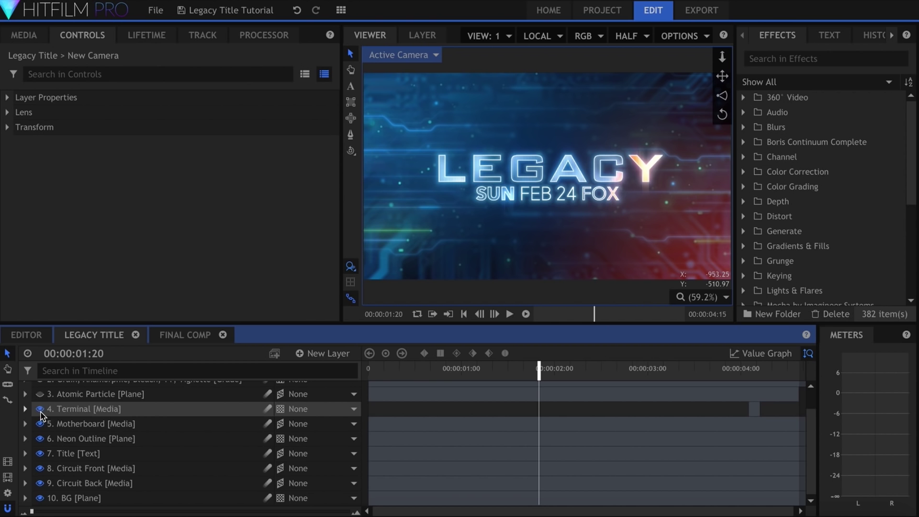
pyautogui.scroll(2, 42, 415)
pyautogui.click(41, 418)
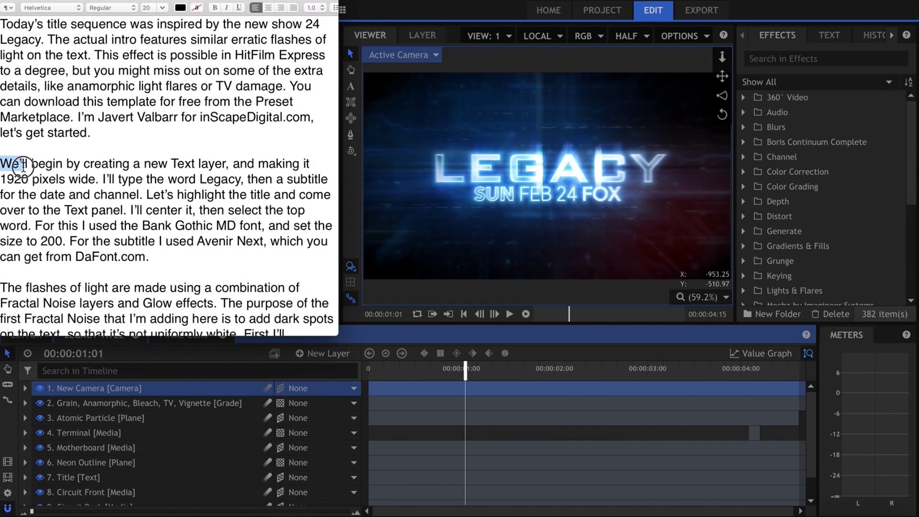
# Add a 1920 by 400 text layer to the empty comp and type LEGACY
pyautogui.moveTo(23, 167); pyautogui.dragTo(74, 174)
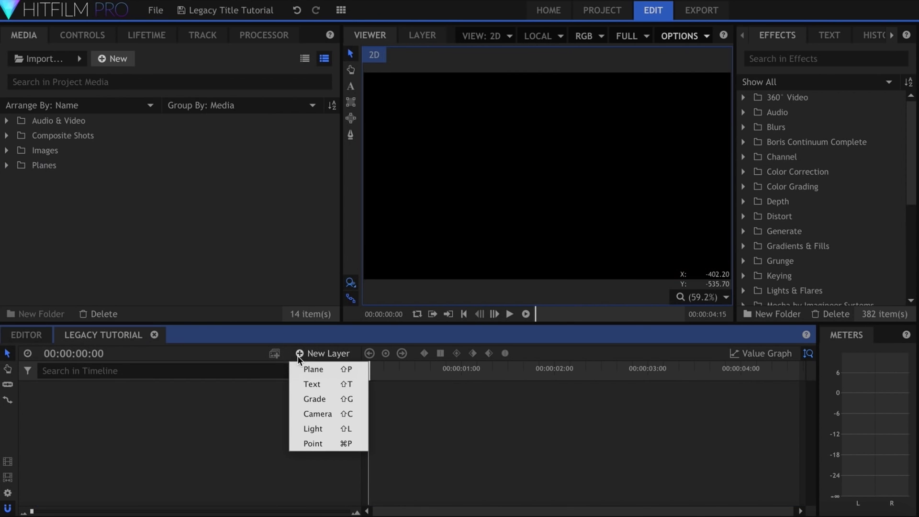
pyautogui.click(305, 385)
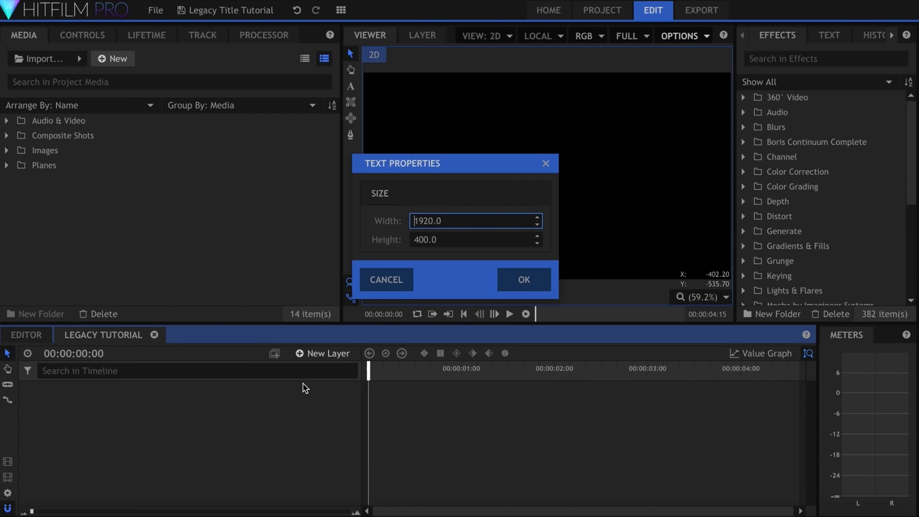
pyautogui.press('Return')
pyautogui.click(351, 87)
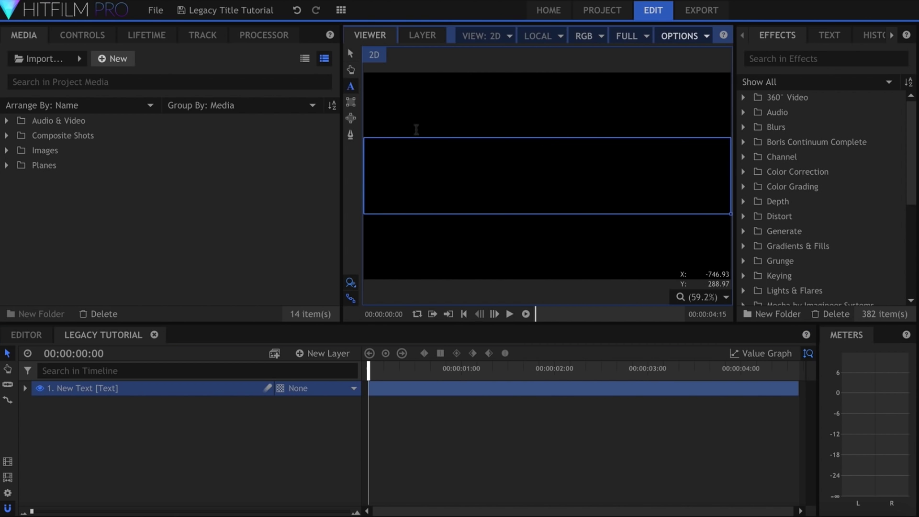
pyautogui.click(442, 150)
pyautogui.write('LEGACY')
# Select the LEGACY text and set its font size to 100 in the Text settings
pyautogui.hotkey('ctrl', 'a')
pyautogui.click(830, 35)
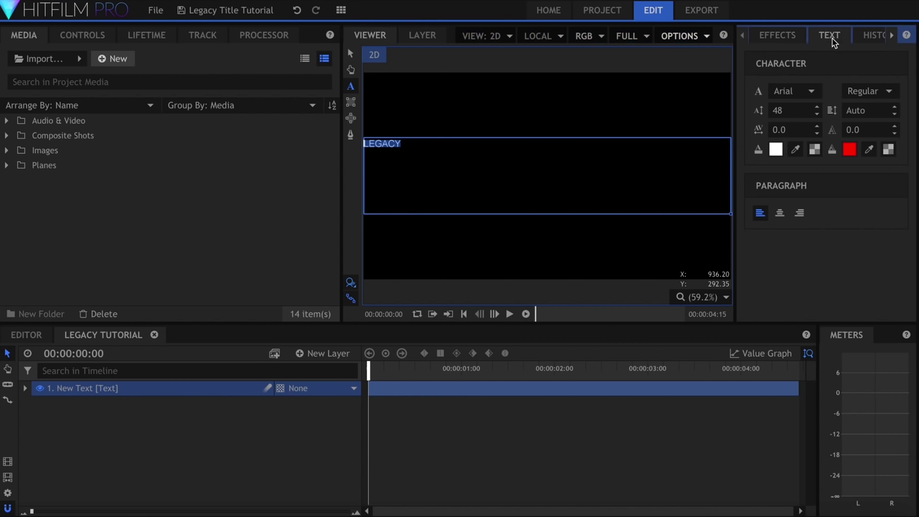
pyautogui.click(792, 110)
pyautogui.write('100')
pyautogui.press('Return')
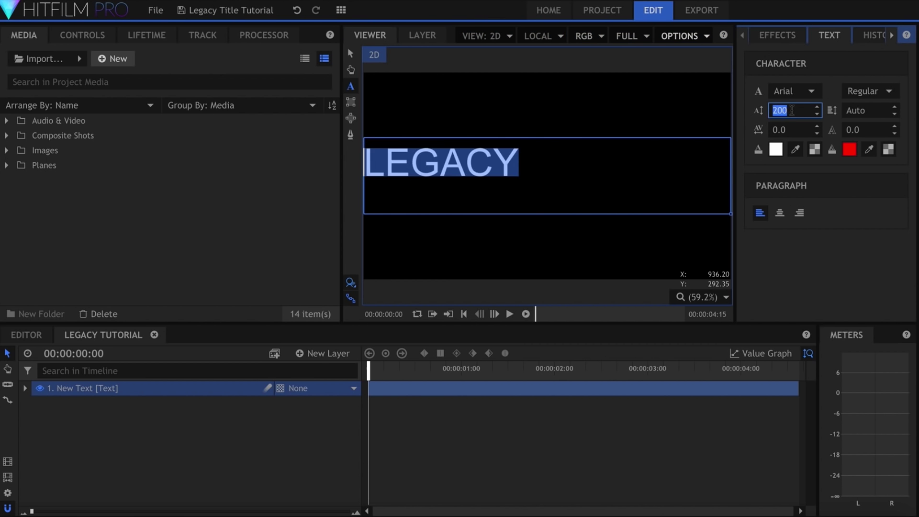
pyautogui.scroll(-3, 267, 217)
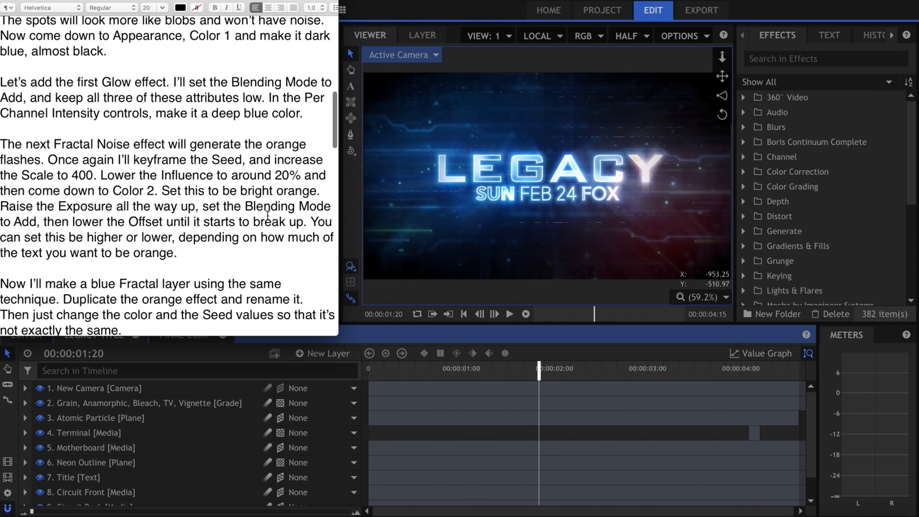
# Scroll the script past the Glow and Scan Lines paragraphs
pyautogui.scroll(-4, 267, 216)
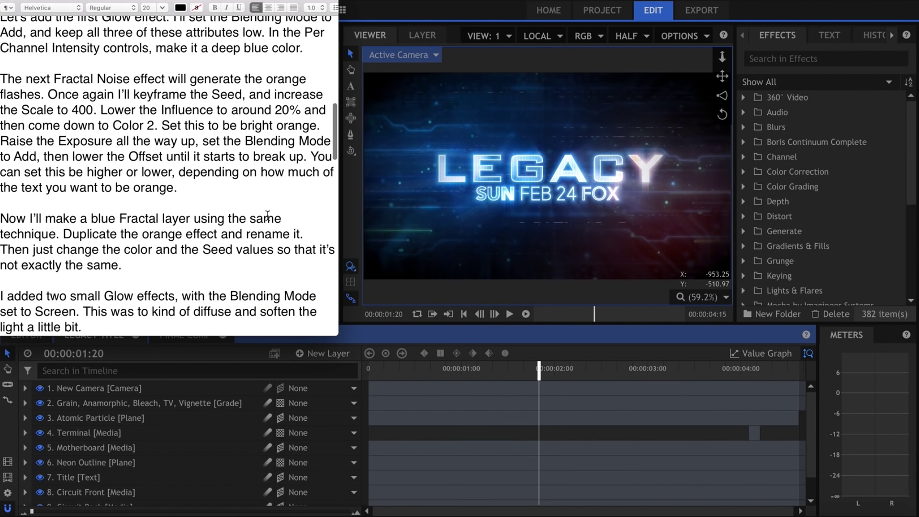
pyautogui.scroll(-6, 267, 217)
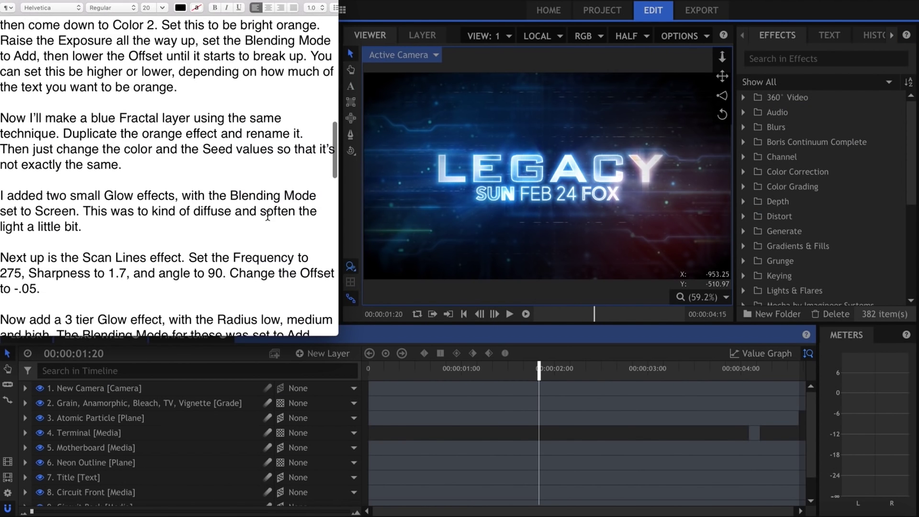
pyautogui.scroll(-4, 267, 217)
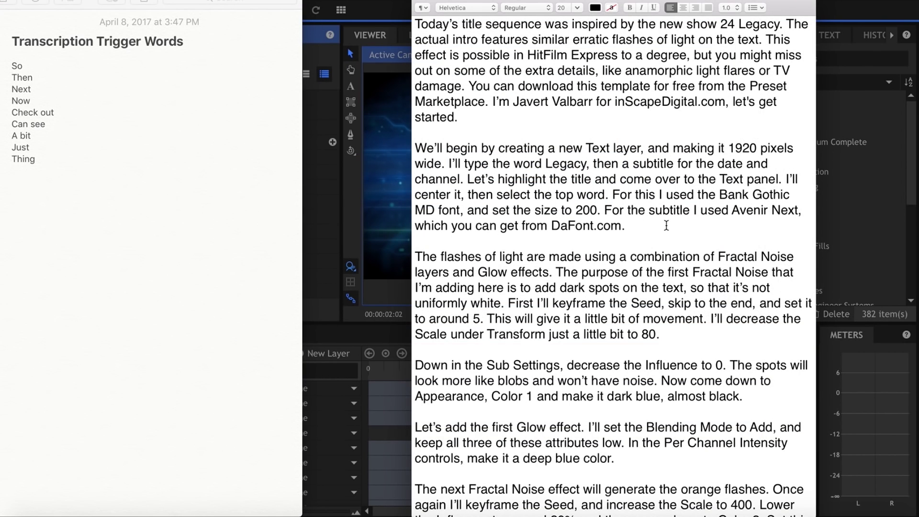
# Search the script for 'so' and change 'quickly, so keeping' to 'quickly, and keeping'
pyautogui.press('super+f')
pyautogui.write('so')
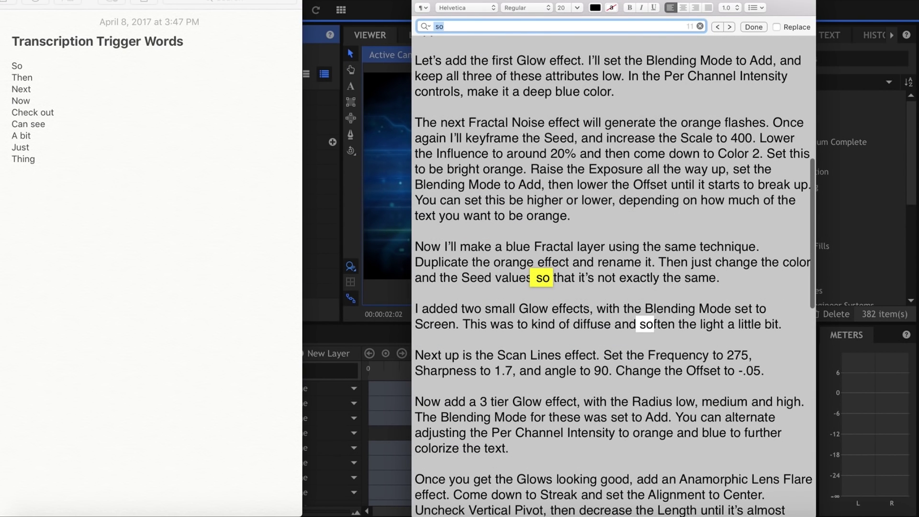
pyautogui.press('Return')
pyautogui.press('Return')
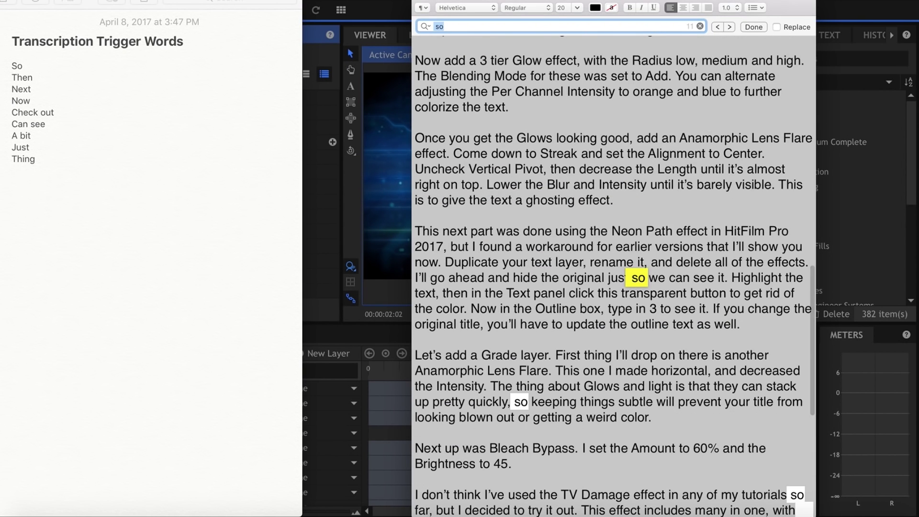
pyautogui.click(533, 398)
pyautogui.press('BackSpace')
pyautogui.press('BackSpace')
pyautogui.press('BackSpace')
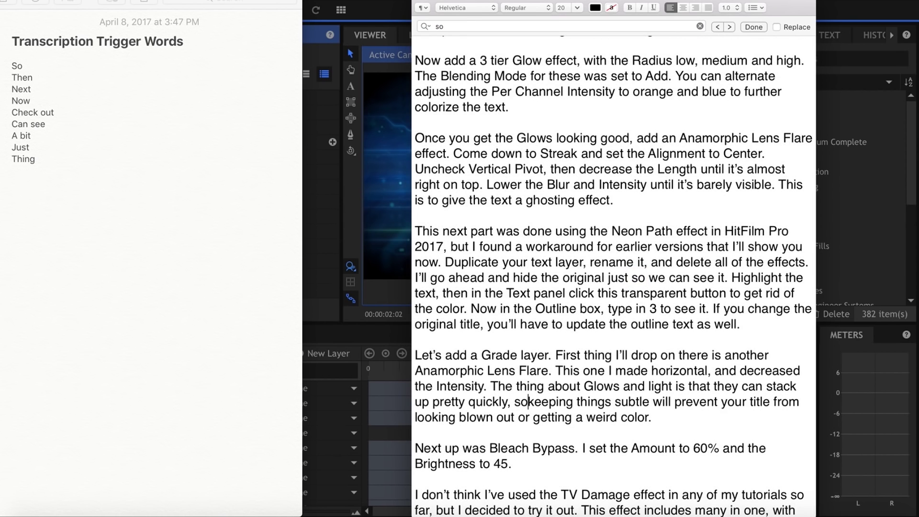
pyautogui.write('and')
pyautogui.press('Return')
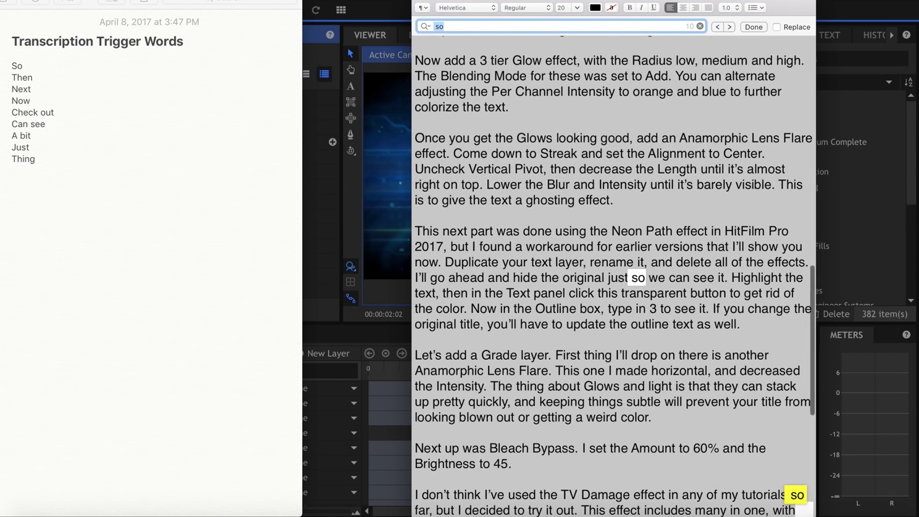
pyautogui.scroll(-5, 675, 435)
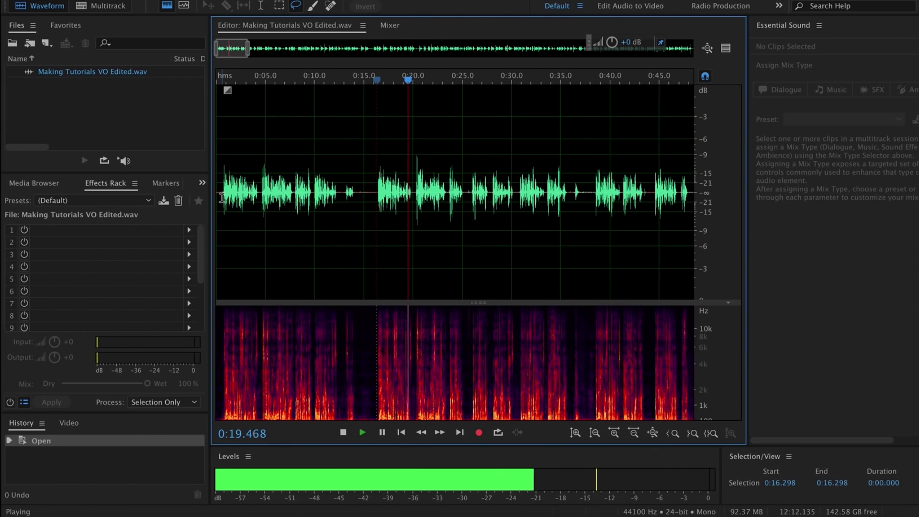
pyautogui.click(223, 197)
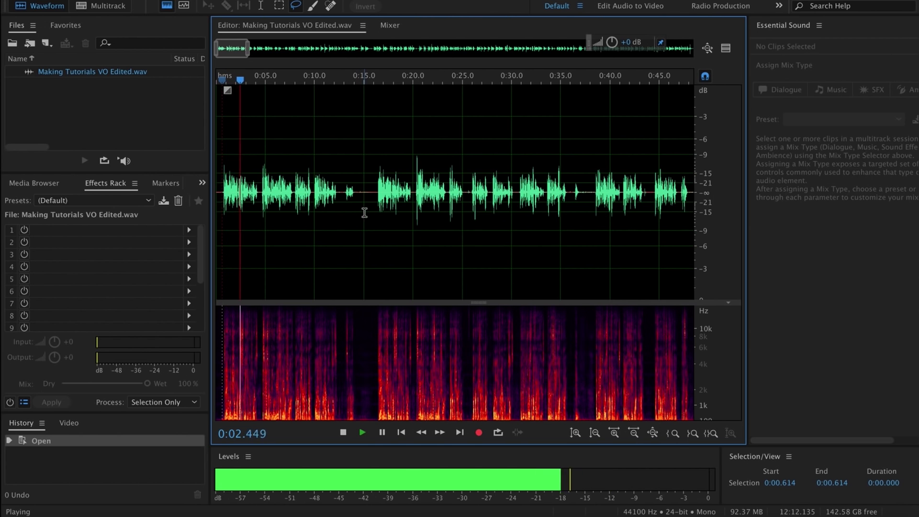
# Listen back to voiceover passages around 20, 23, 10, 8 and 25 seconds
pyautogui.click(413, 196)
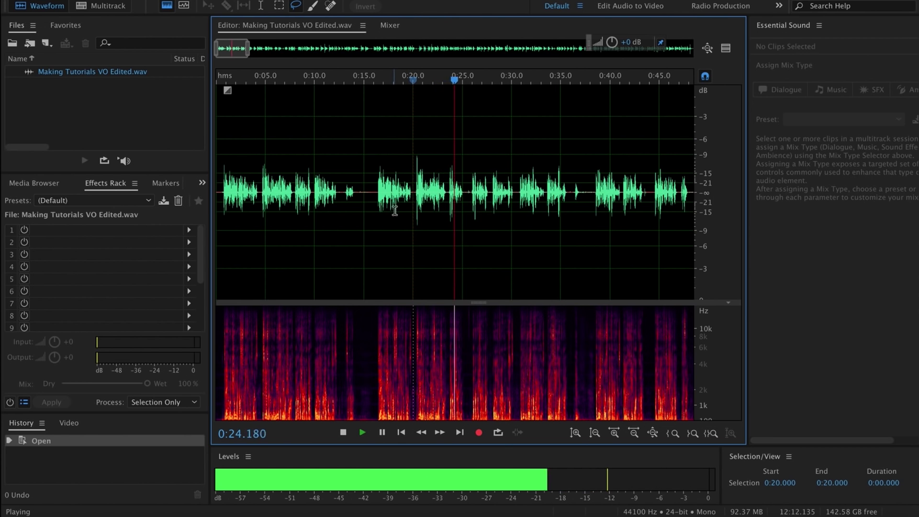
pyautogui.click(446, 187)
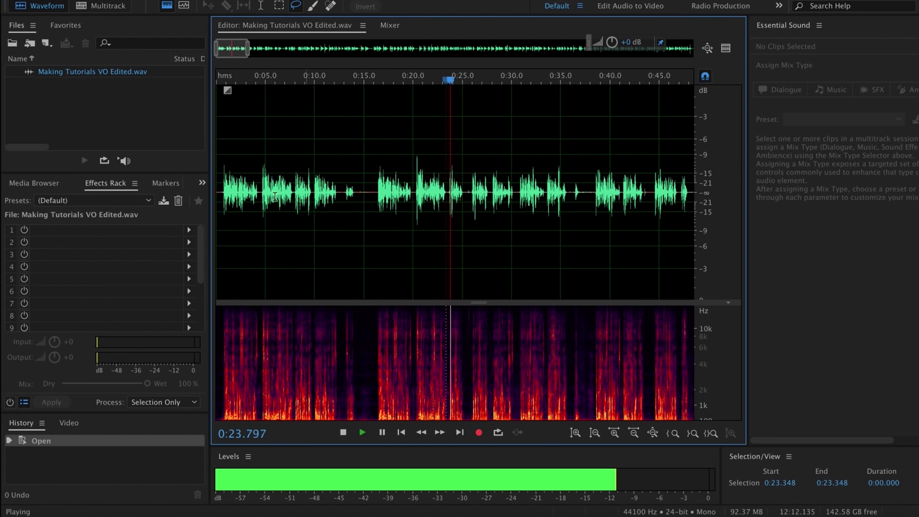
pyautogui.click(314, 195)
pyautogui.press('space')
pyautogui.click(296, 195)
pyautogui.press('space')
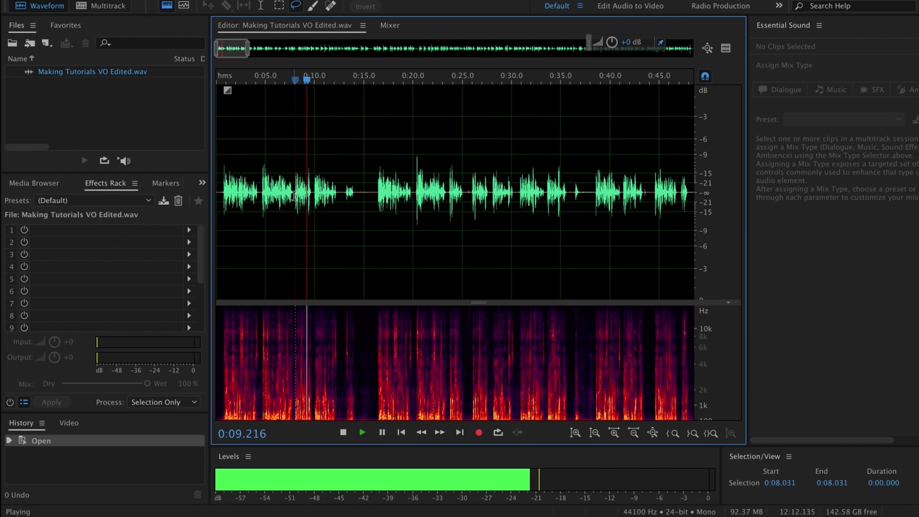
pyautogui.click(469, 192)
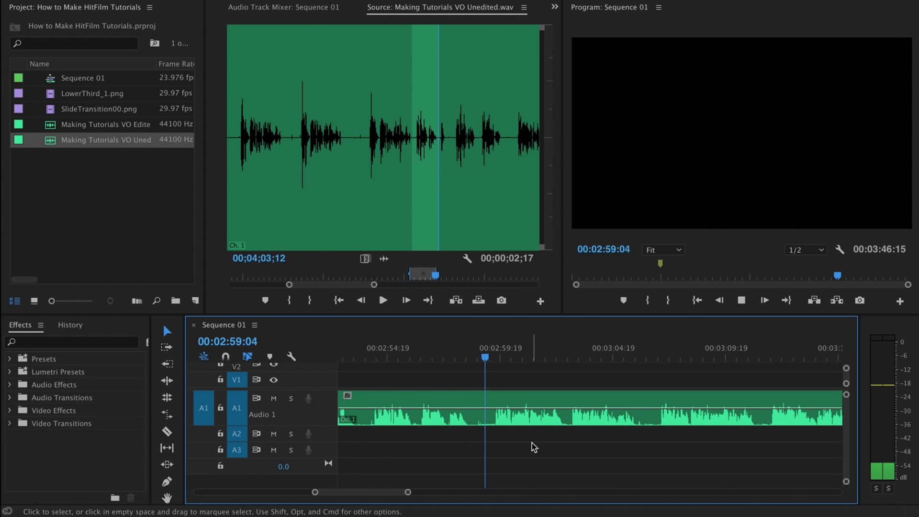
# Split the A1 voiceover with the Razor tool and delete the short piece
pyautogui.press('c')
pyautogui.click(472, 407)
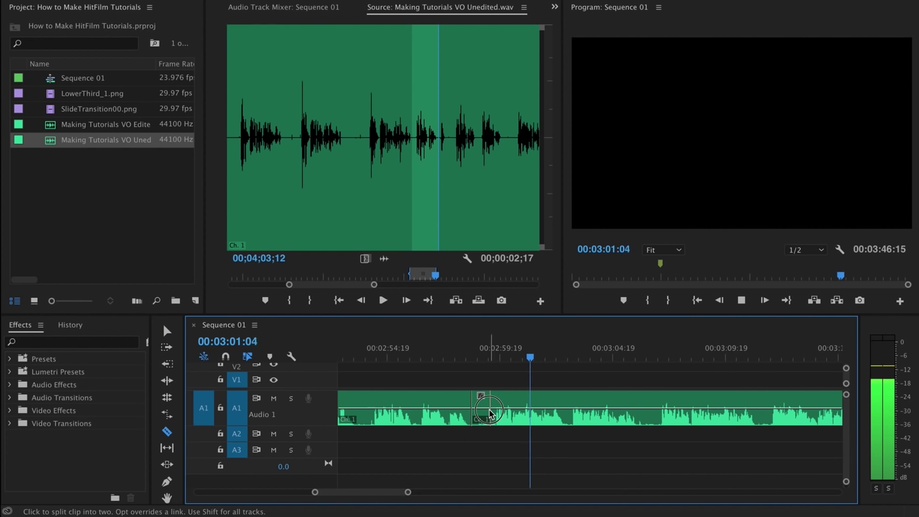
pyautogui.press('v')
pyautogui.click(483, 411)
pyautogui.press('Delete')
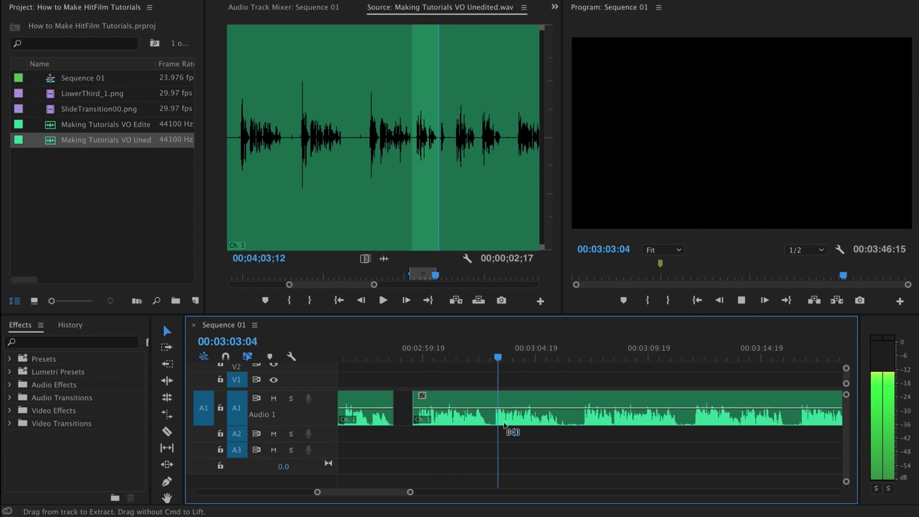
# Split again, push the remaining voiceover later with Track Select Forward, and trim the left piece
pyautogui.press('c')
pyautogui.click(533, 408)
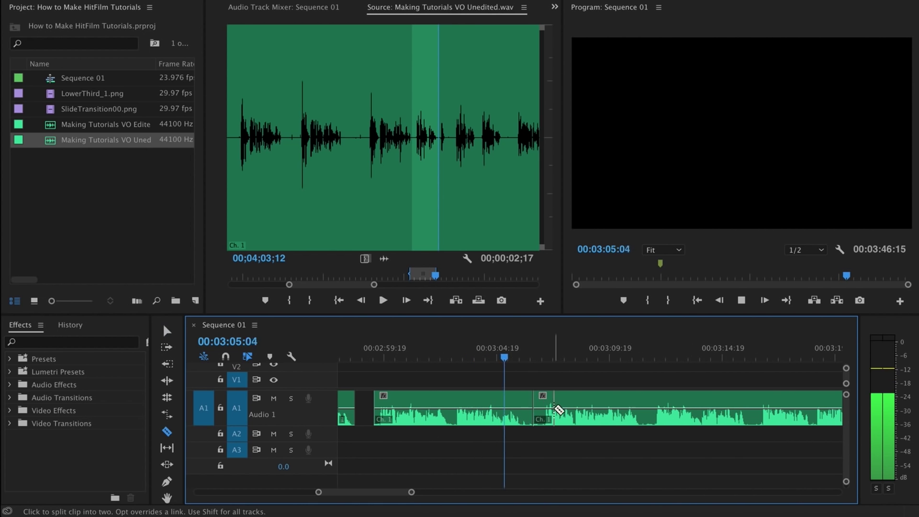
pyautogui.press('a')
pyautogui.moveTo(551, 402); pyautogui.dragTo(573, 407)
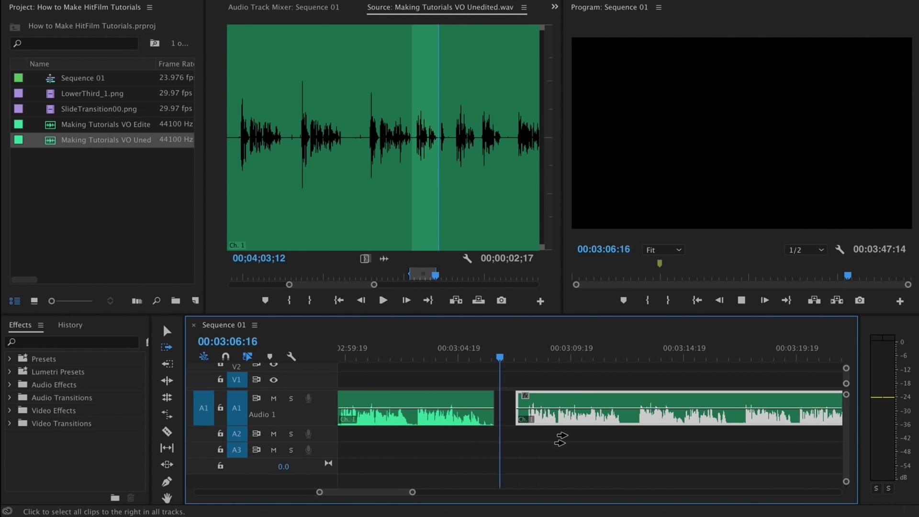
pyautogui.press('v')
pyautogui.click(525, 444)
pyautogui.moveTo(455, 402); pyautogui.dragTo(444, 402)
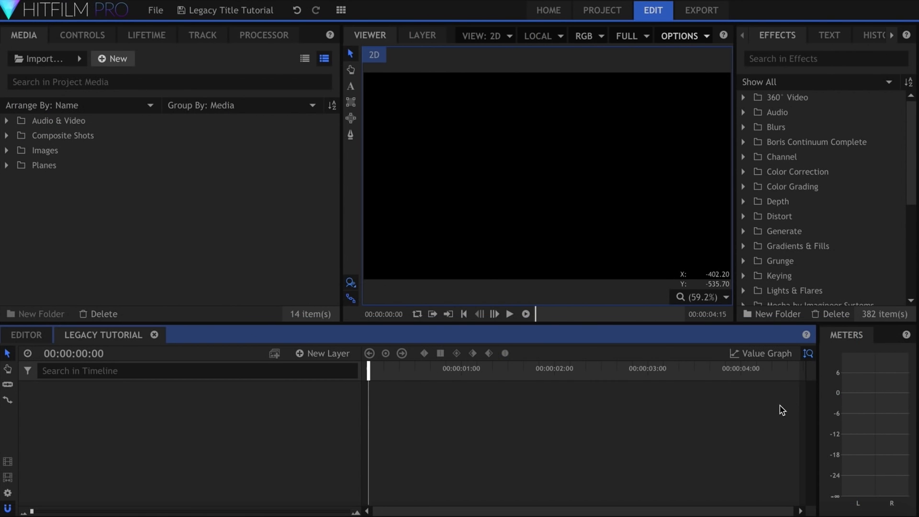
# Back in HitFilm, add a new text layer and type LEGACY in it
pyautogui.press('super+Tab')
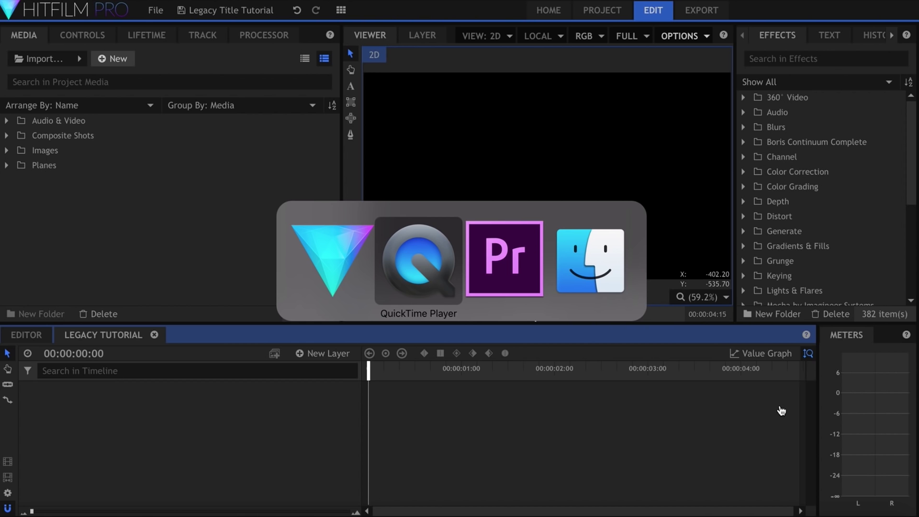
pyautogui.press('super+Tab')
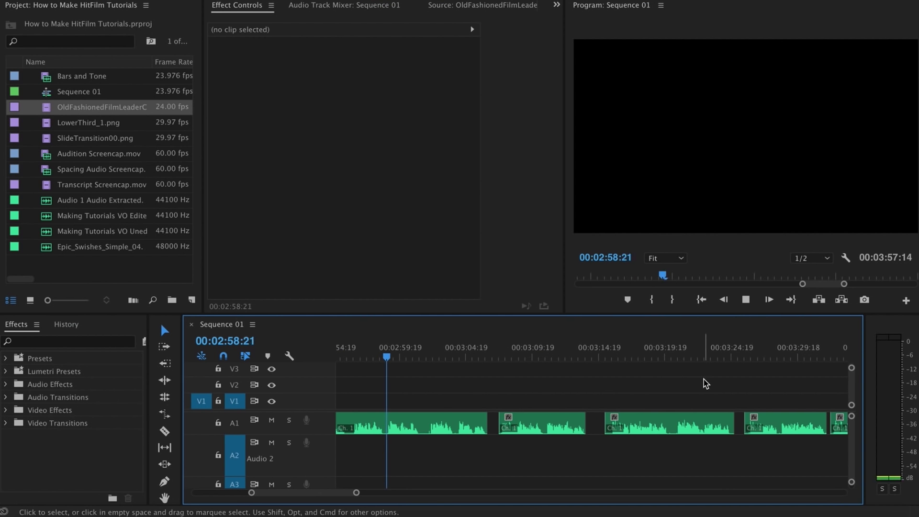
pyautogui.press('super+Tab')
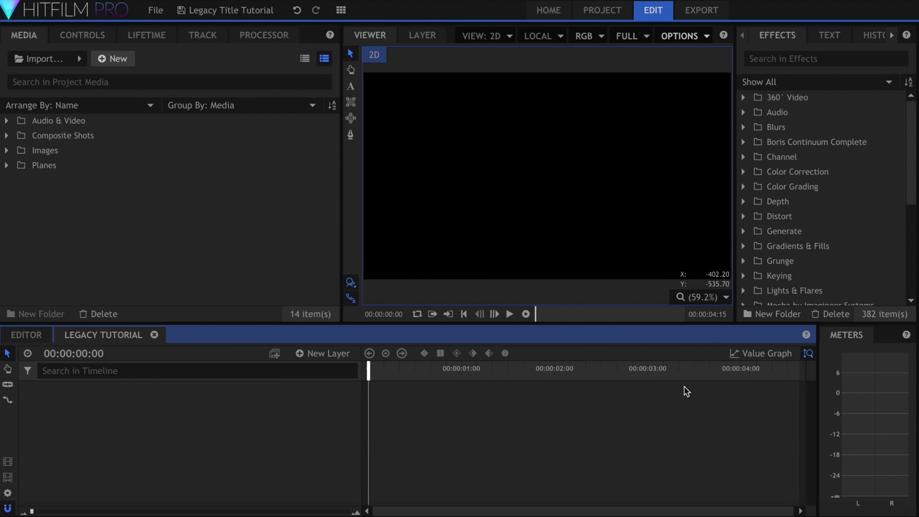
pyautogui.click(298, 360)
pyautogui.click(303, 383)
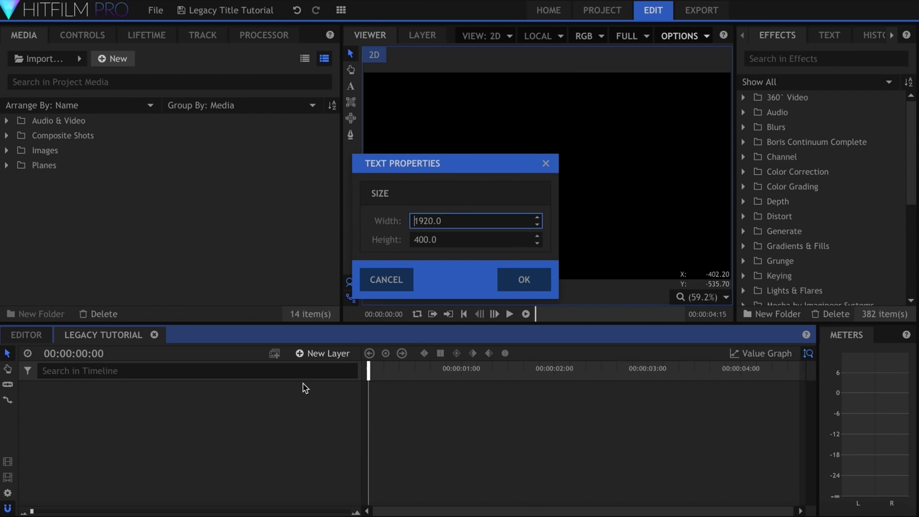
pyautogui.press('Return')
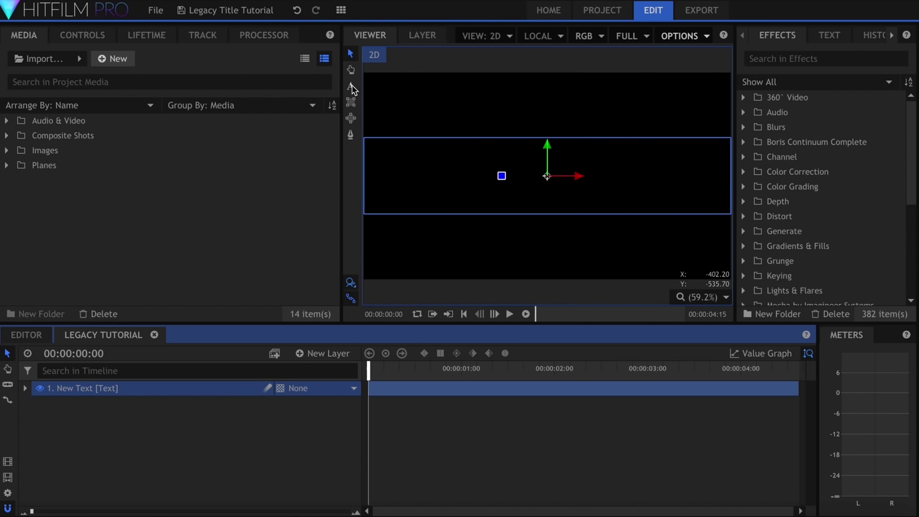
pyautogui.click(351, 87)
pyautogui.click(442, 151)
pyautogui.write('LEG')
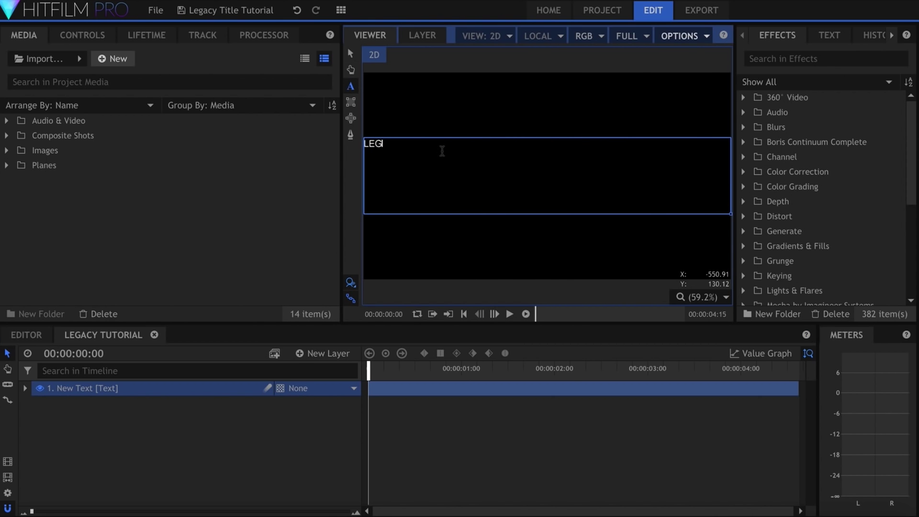
pyautogui.write('ACY')
# Select the LEGACY text and set its font size to 200
pyautogui.hotkey('ctrl', 'a')
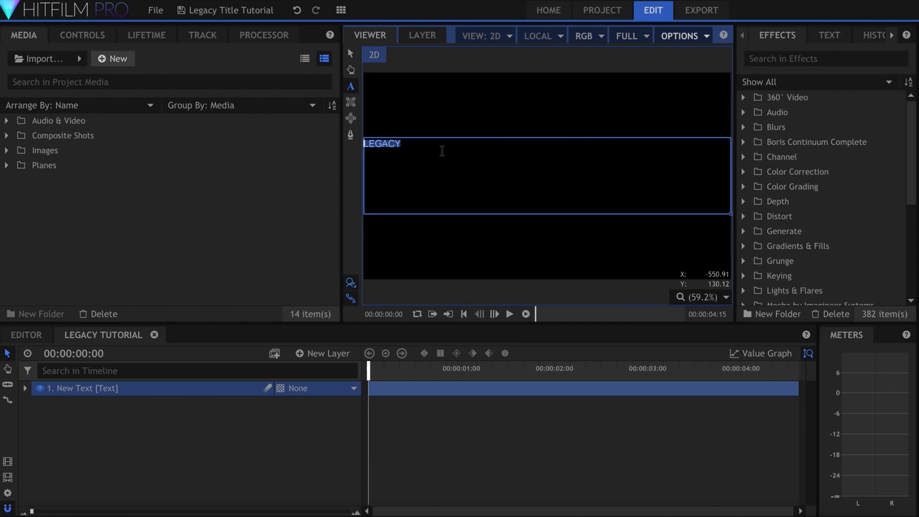
pyautogui.click(829, 47)
pyautogui.write('100')
pyautogui.press('Return')
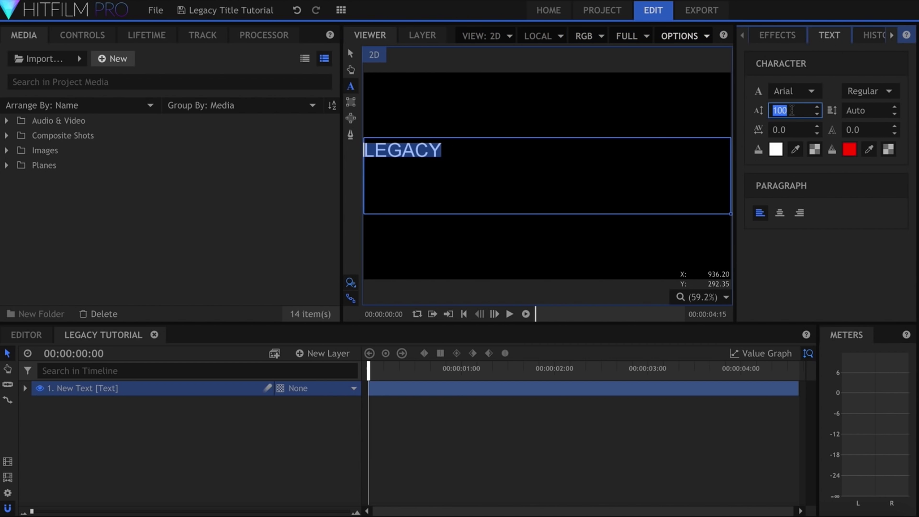
pyautogui.write('200')
pyautogui.press('Return')
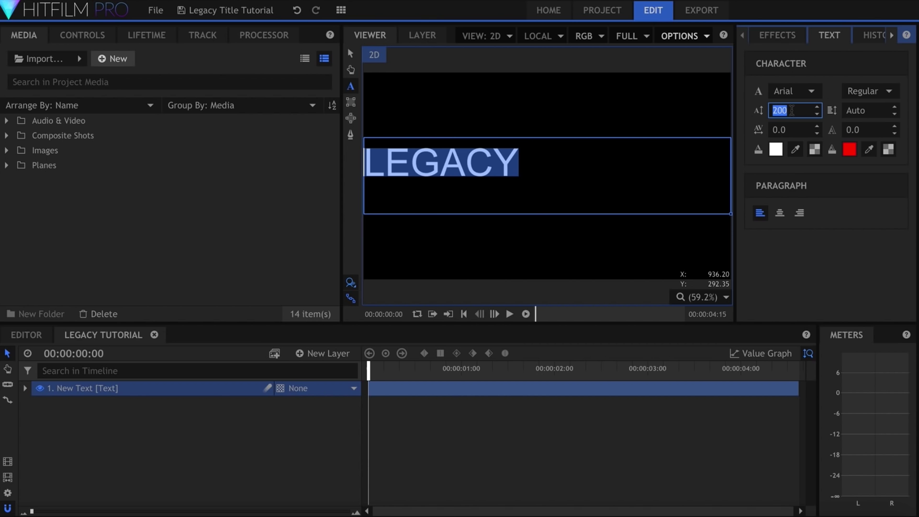
# Set the font to BankGothic Medium and centre-align the text
pyautogui.click(790, 91)
pyautogui.scroll(-3, 815, 287)
pyautogui.click(814, 441)
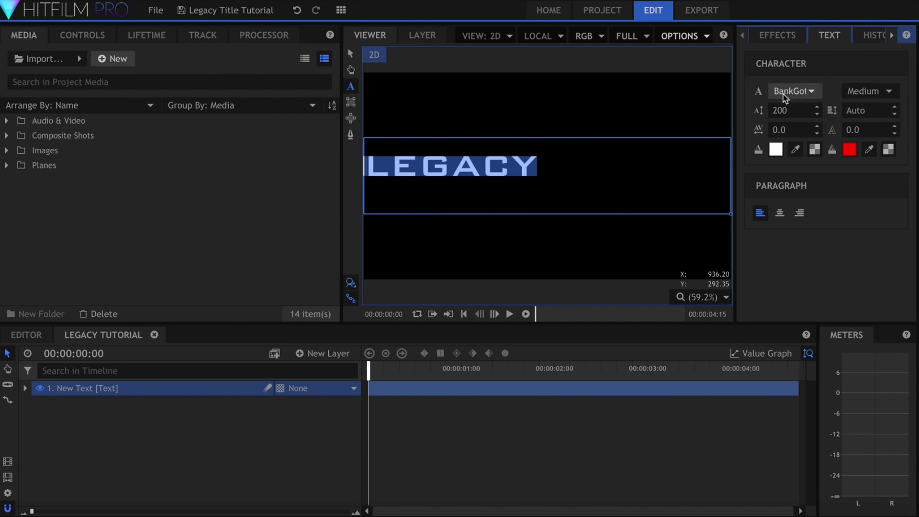
pyautogui.click(780, 213)
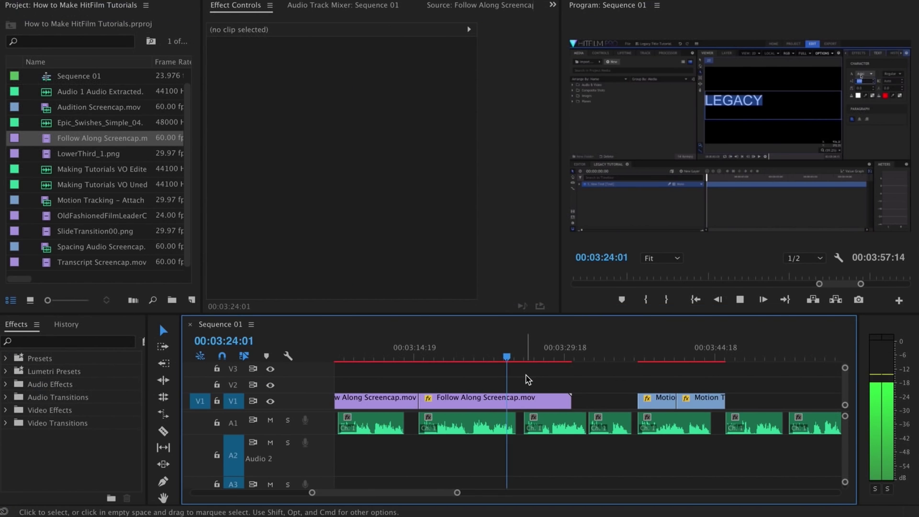
pyautogui.moveTo(512, 354); pyautogui.dragTo(503, 388)
# Split the Follow Along clip at the playhead, slide the piece left against the previous clip, and play it back
pyautogui.press('c')
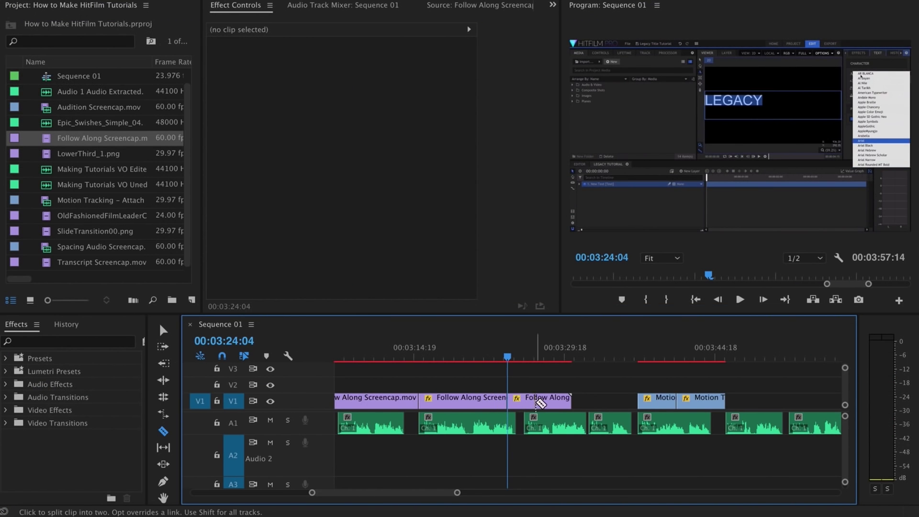
pyautogui.click(537, 404)
pyautogui.press('v')
pyautogui.click(519, 403)
pyautogui.moveTo(549, 402); pyautogui.dragTo(518, 368)
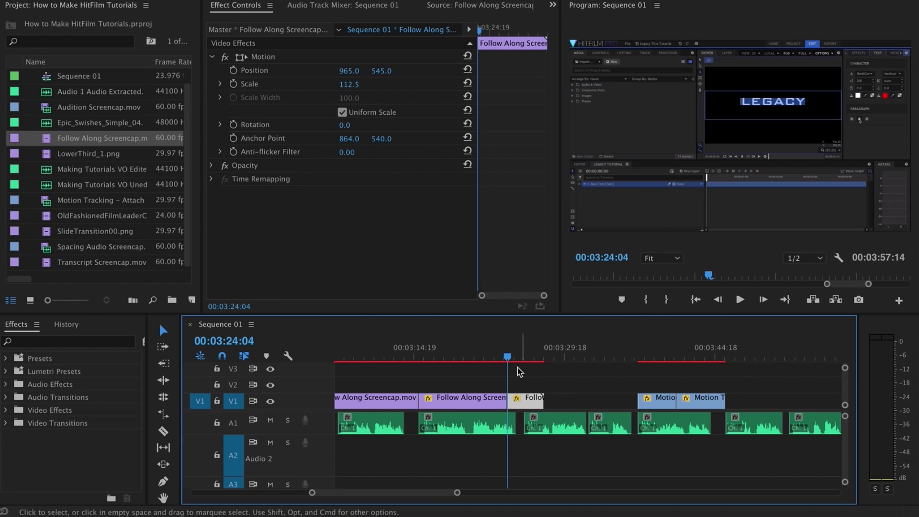
pyautogui.press('space')
pyautogui.press('space')
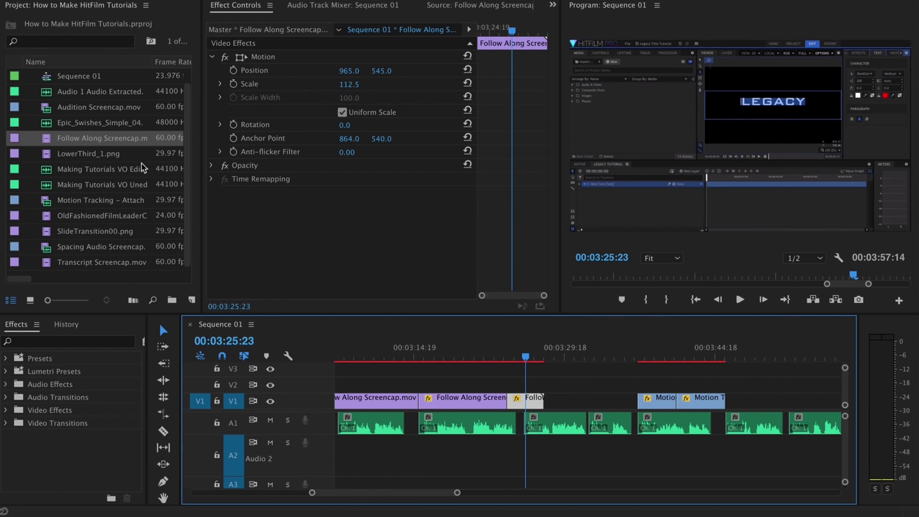
# Insert Audition Screencap.mov from about 00:00:32:56 into the sequence at the playhead
pyautogui.doubleClick(47, 110)
pyautogui.click(382, 276)
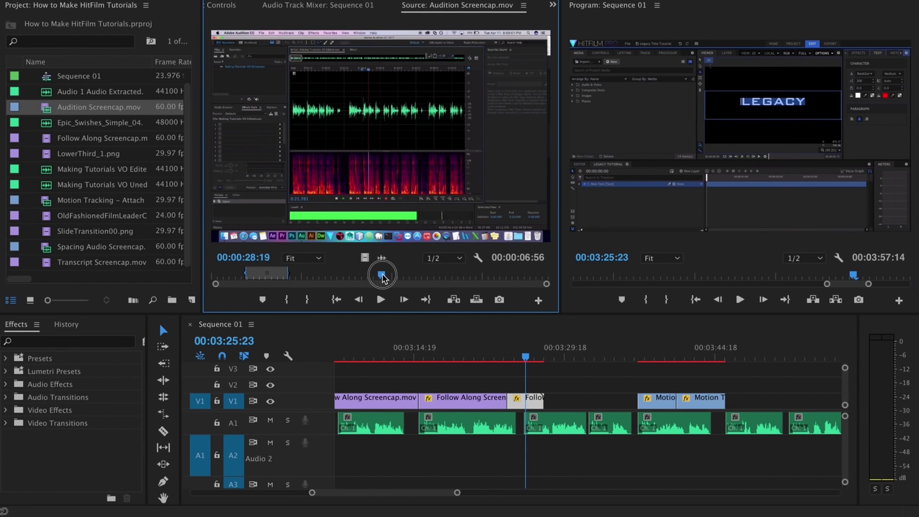
pyautogui.moveTo(391, 278); pyautogui.dragTo(411, 277)
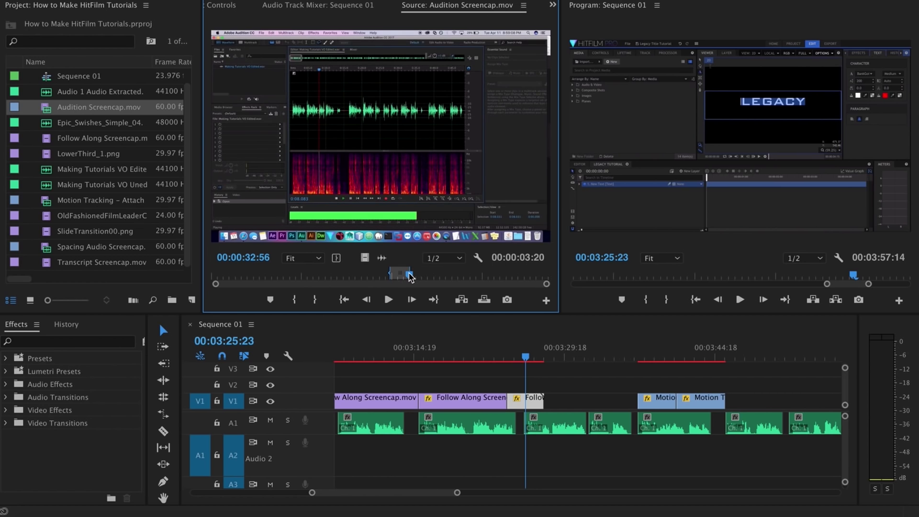
pyautogui.click(542, 366)
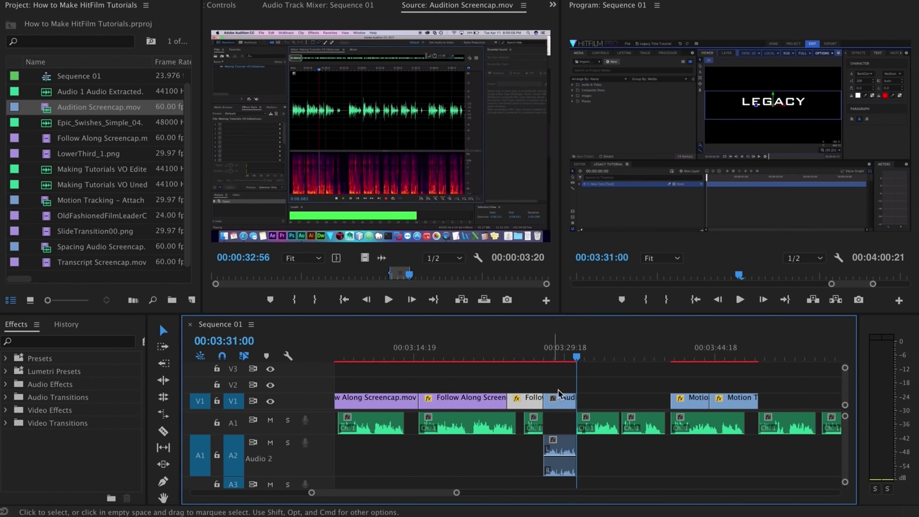
# Paste the copied Motion attributes onto the Audition clip
pyautogui.moveTo(574, 356); pyautogui.dragTo(546, 357)
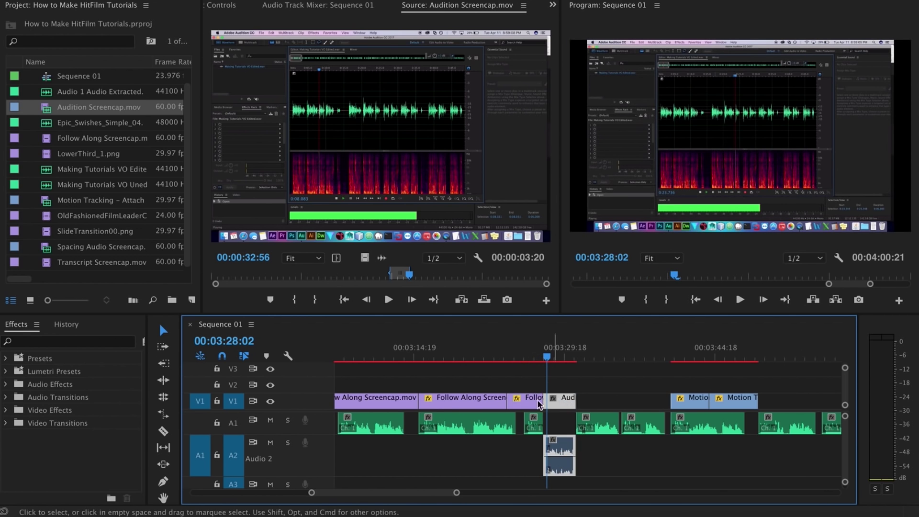
pyautogui.rightClick(561, 404)
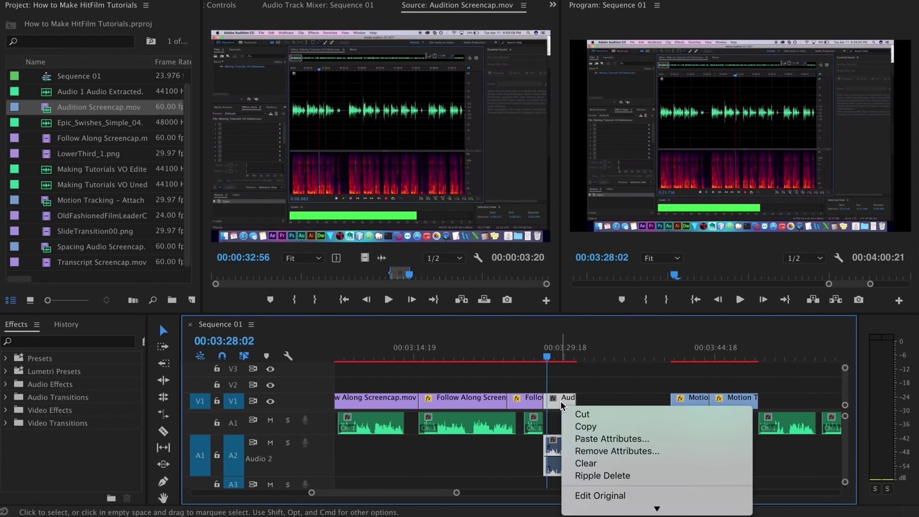
pyautogui.click(584, 438)
pyautogui.press('Return')
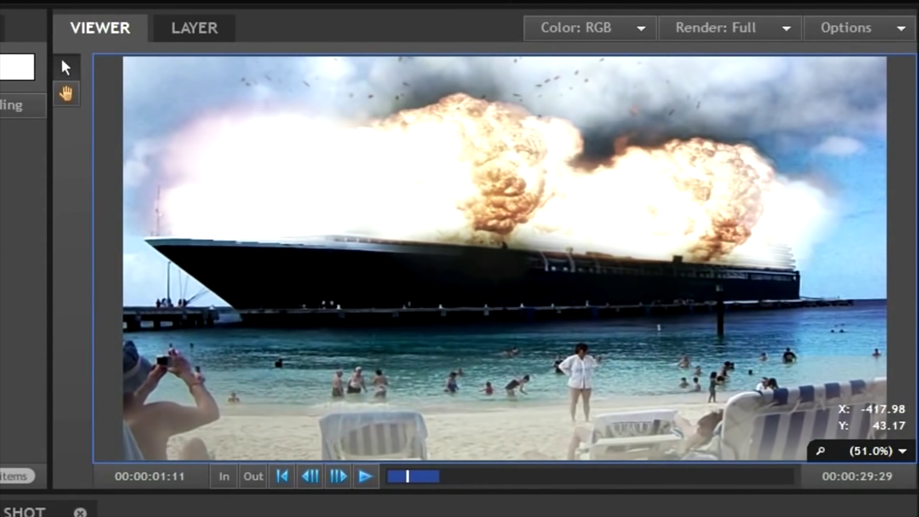
# Search the Effects panel for 'lights', then refine the search to 'light flar'
pyautogui.write('li')
pyautogui.write('ghts')
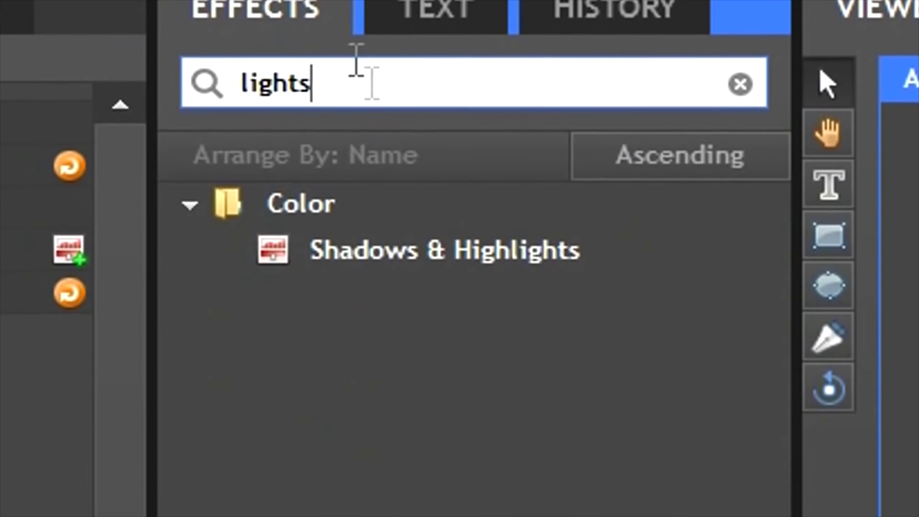
pyautogui.press('BackSpace')
pyautogui.hotkey('ctrl', 'a')
pyautogui.write('light flar')
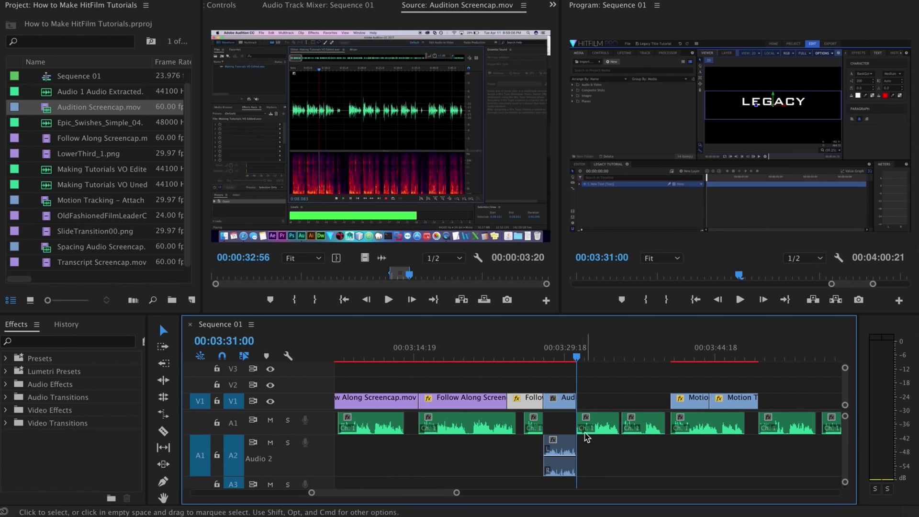
# Move the playhead back to 00:03:27:14 and open the context menu for the Audition clip on V1
pyautogui.moveTo(563, 357)
pyautogui.mouseDown()
pyautogui.moveTo(536, 360)
pyautogui.moveTo(545, 360)
pyautogui.mouseUp()
pyautogui.click(558, 399)
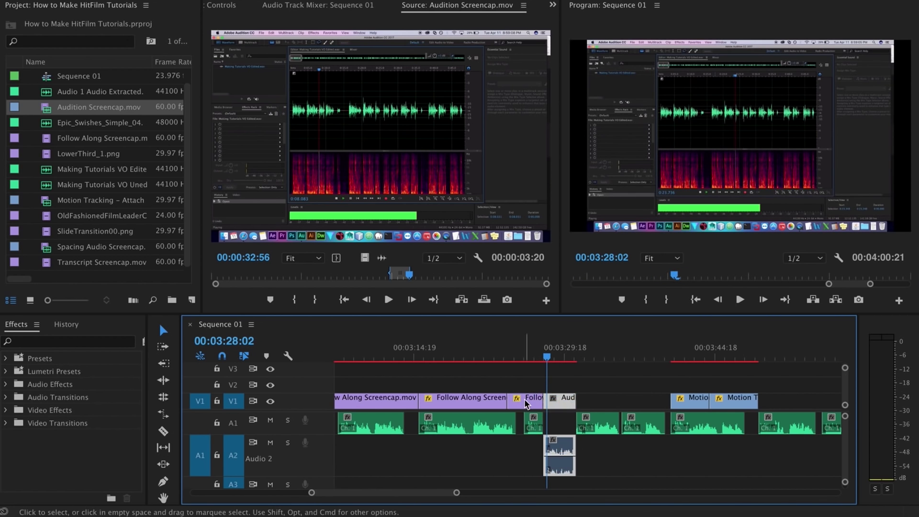
pyautogui.click(524, 399)
pyautogui.rightClick(562, 401)
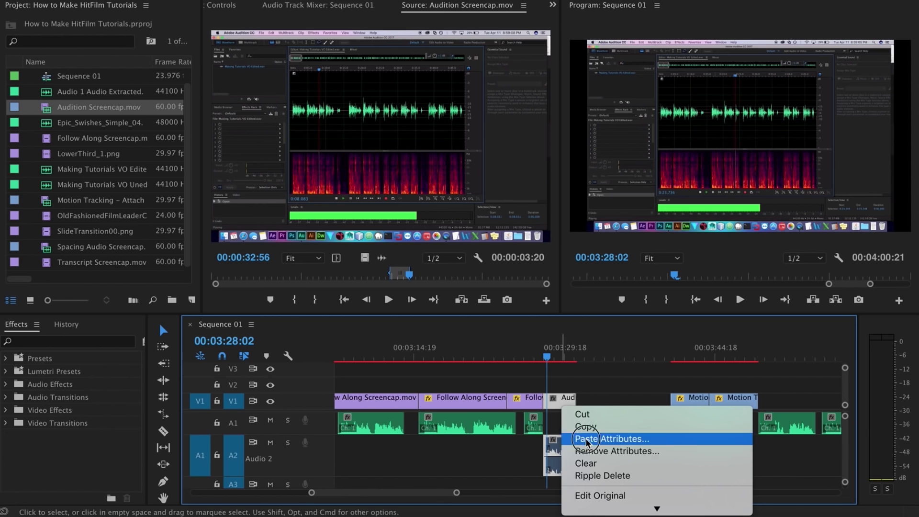